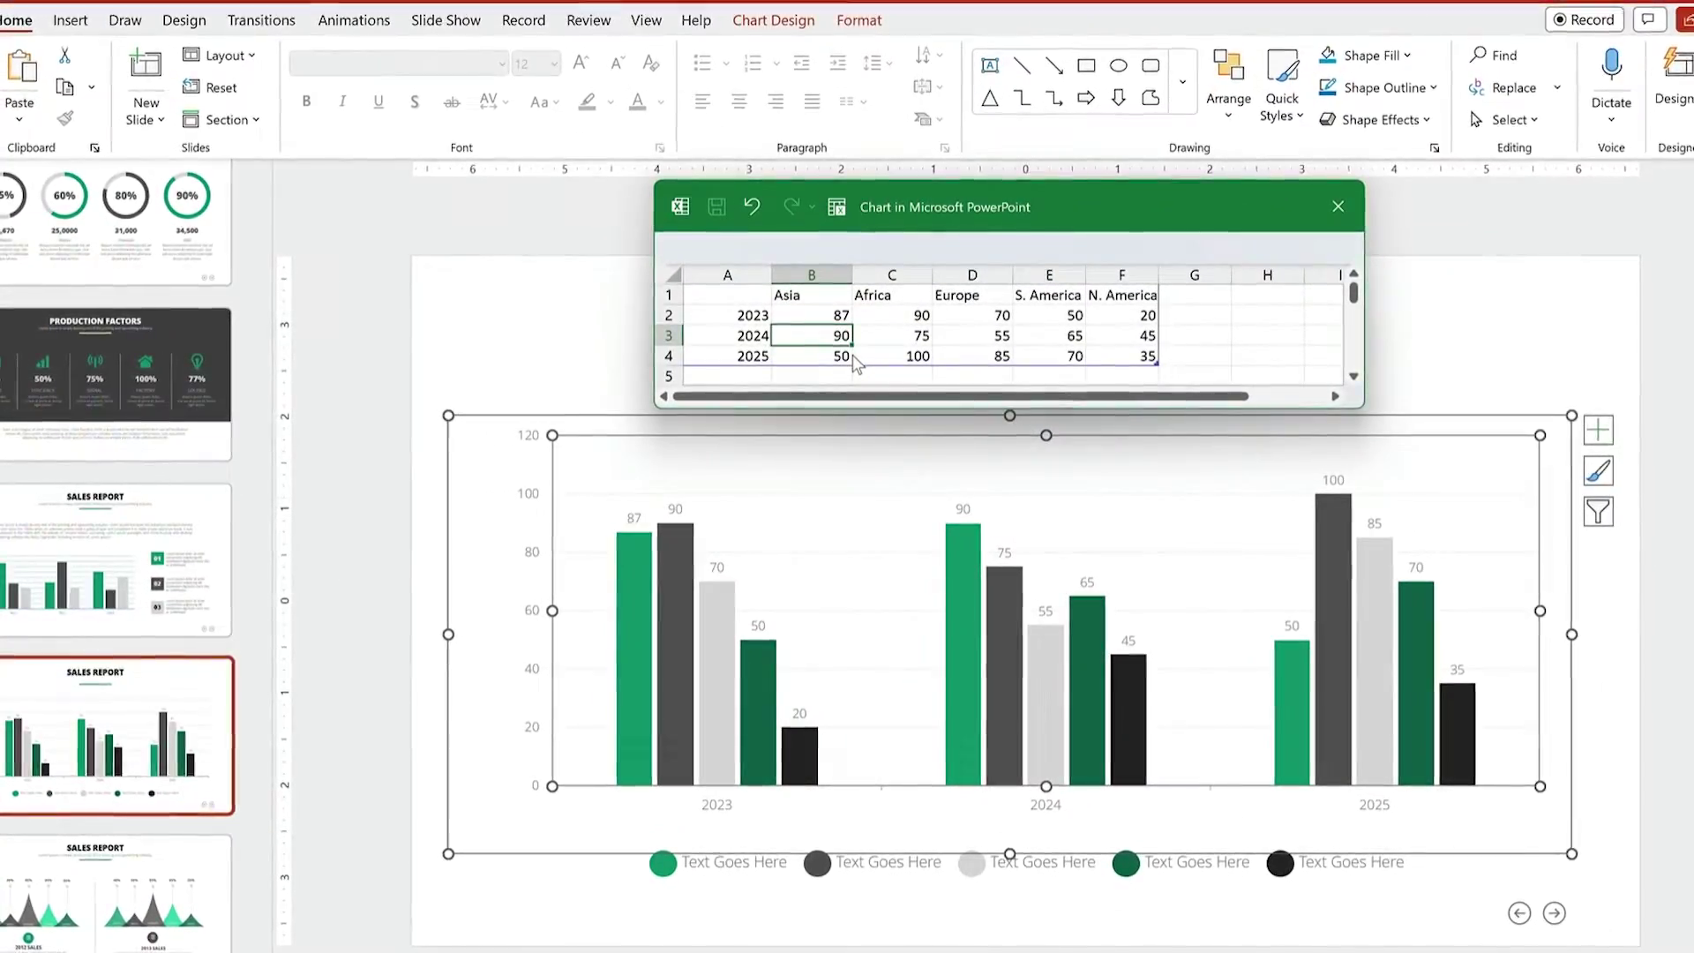
Enter Asia values 91 and 96 and Africa values 82, 93, 97 in the chart data sheet.
{"action": "type", "text": "91"}
{"action": "key", "text": "Return"}
{"action": "type", "text": "96"}
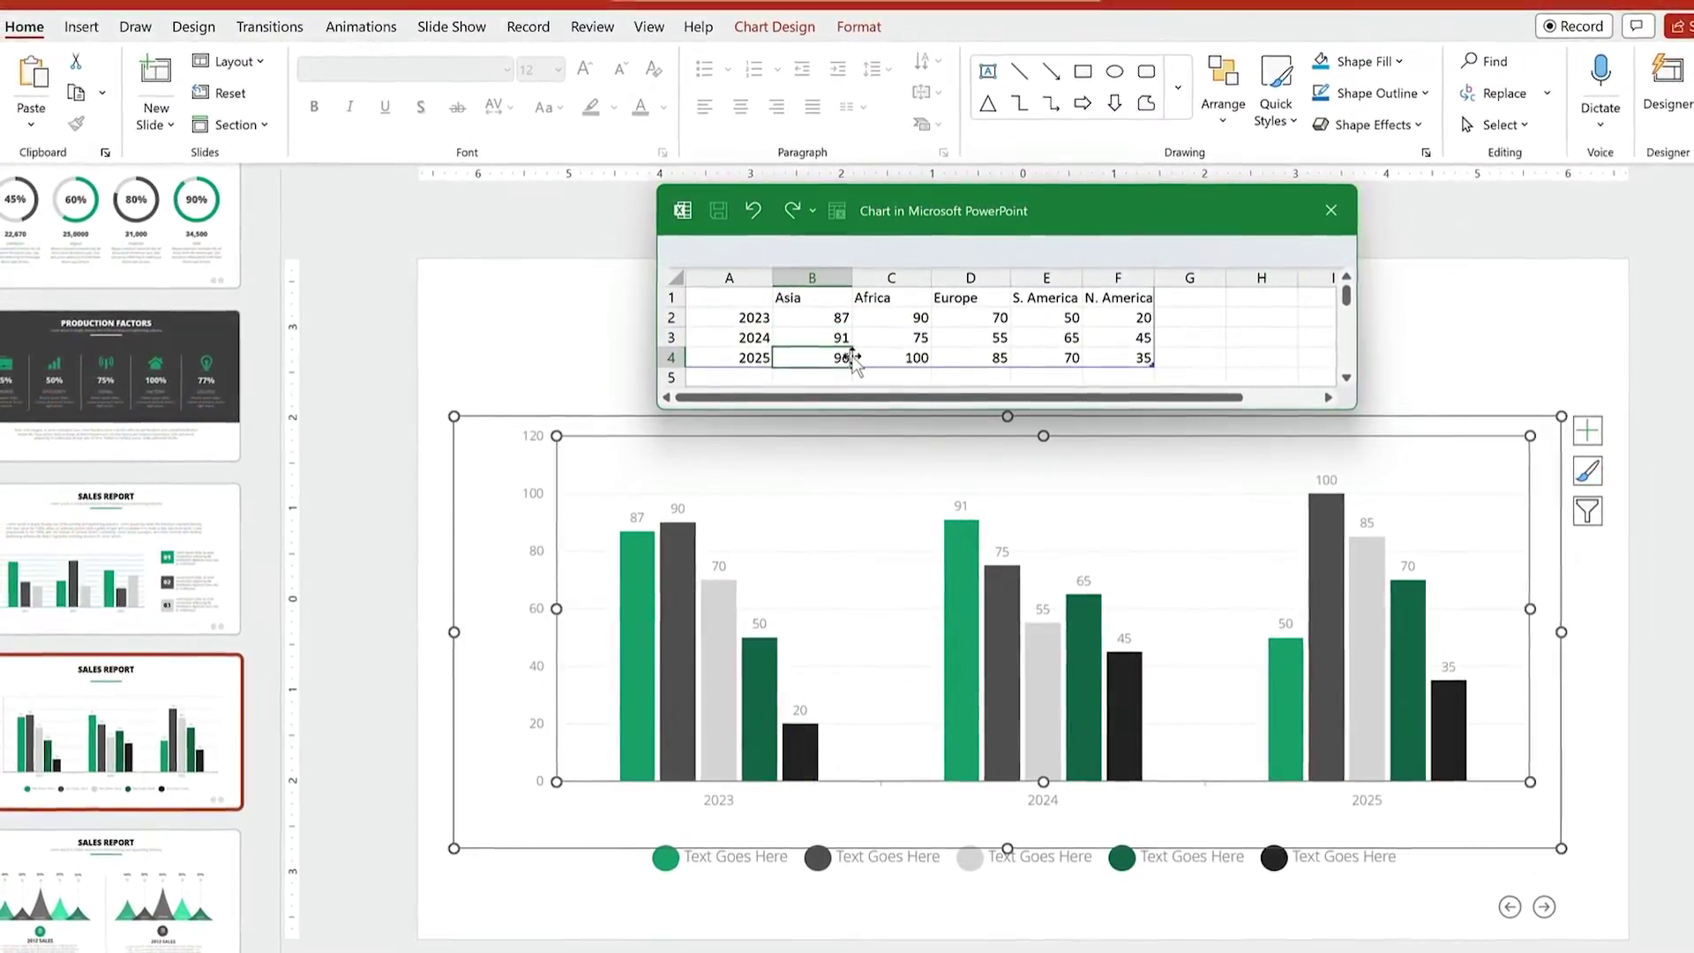
{"action": "key", "text": "Return"}
{"action": "left_click", "coordinate": [907, 324]}
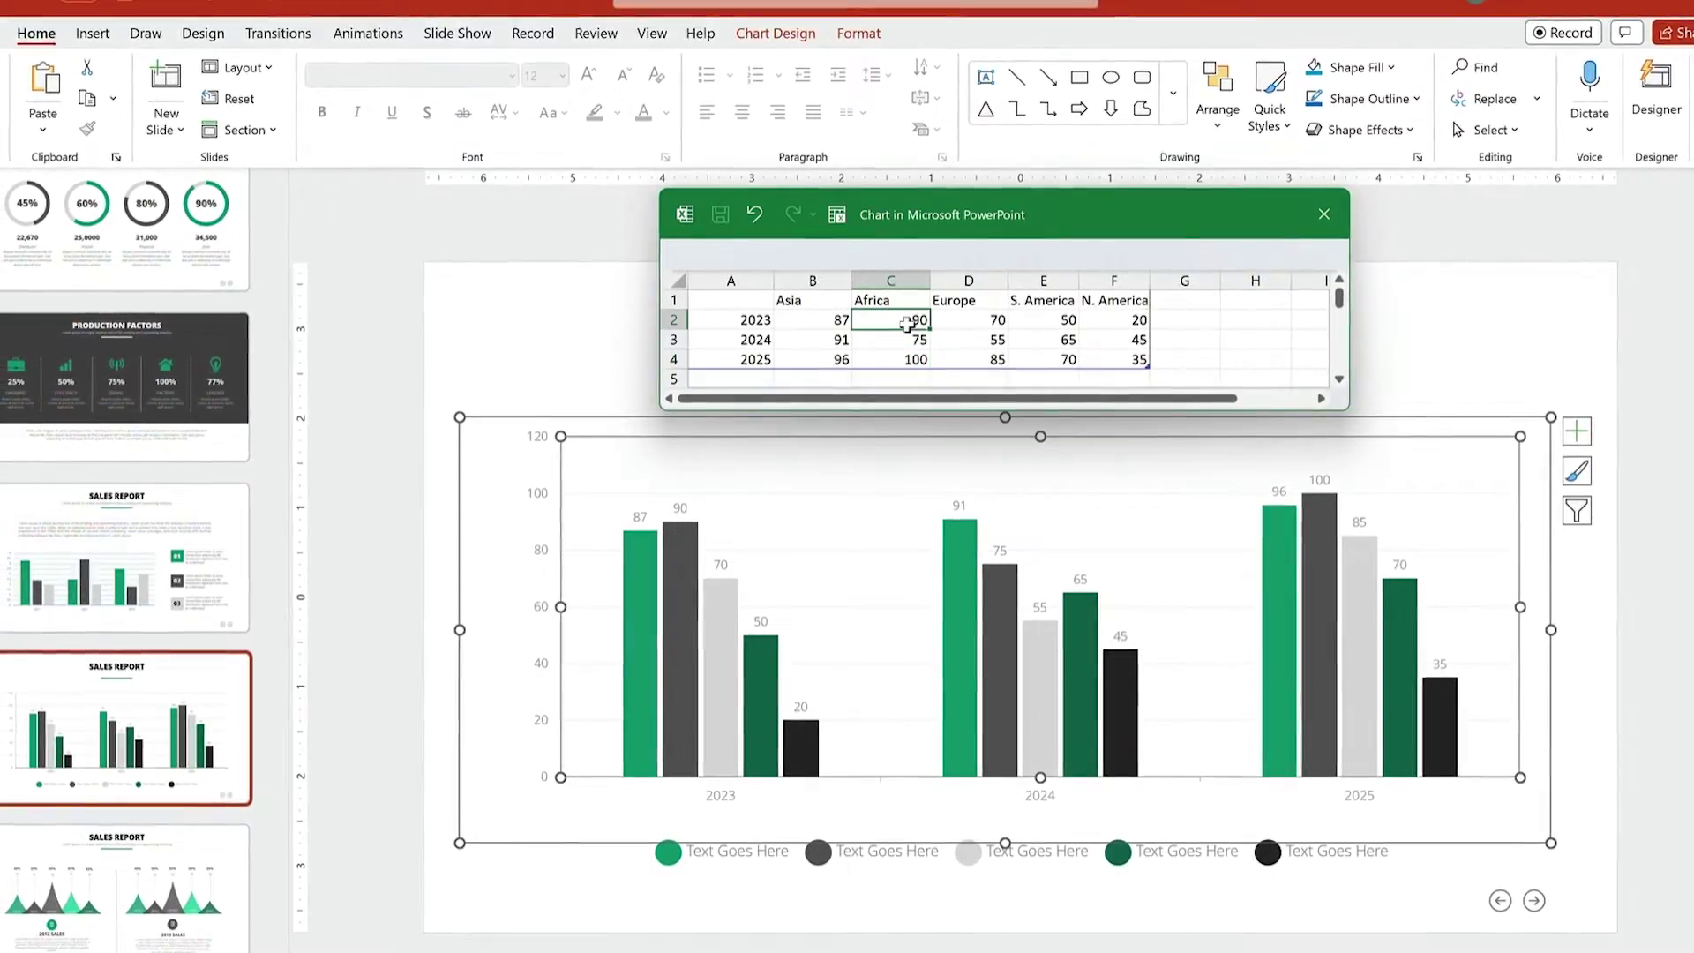
{"action": "type", "text": "82"}
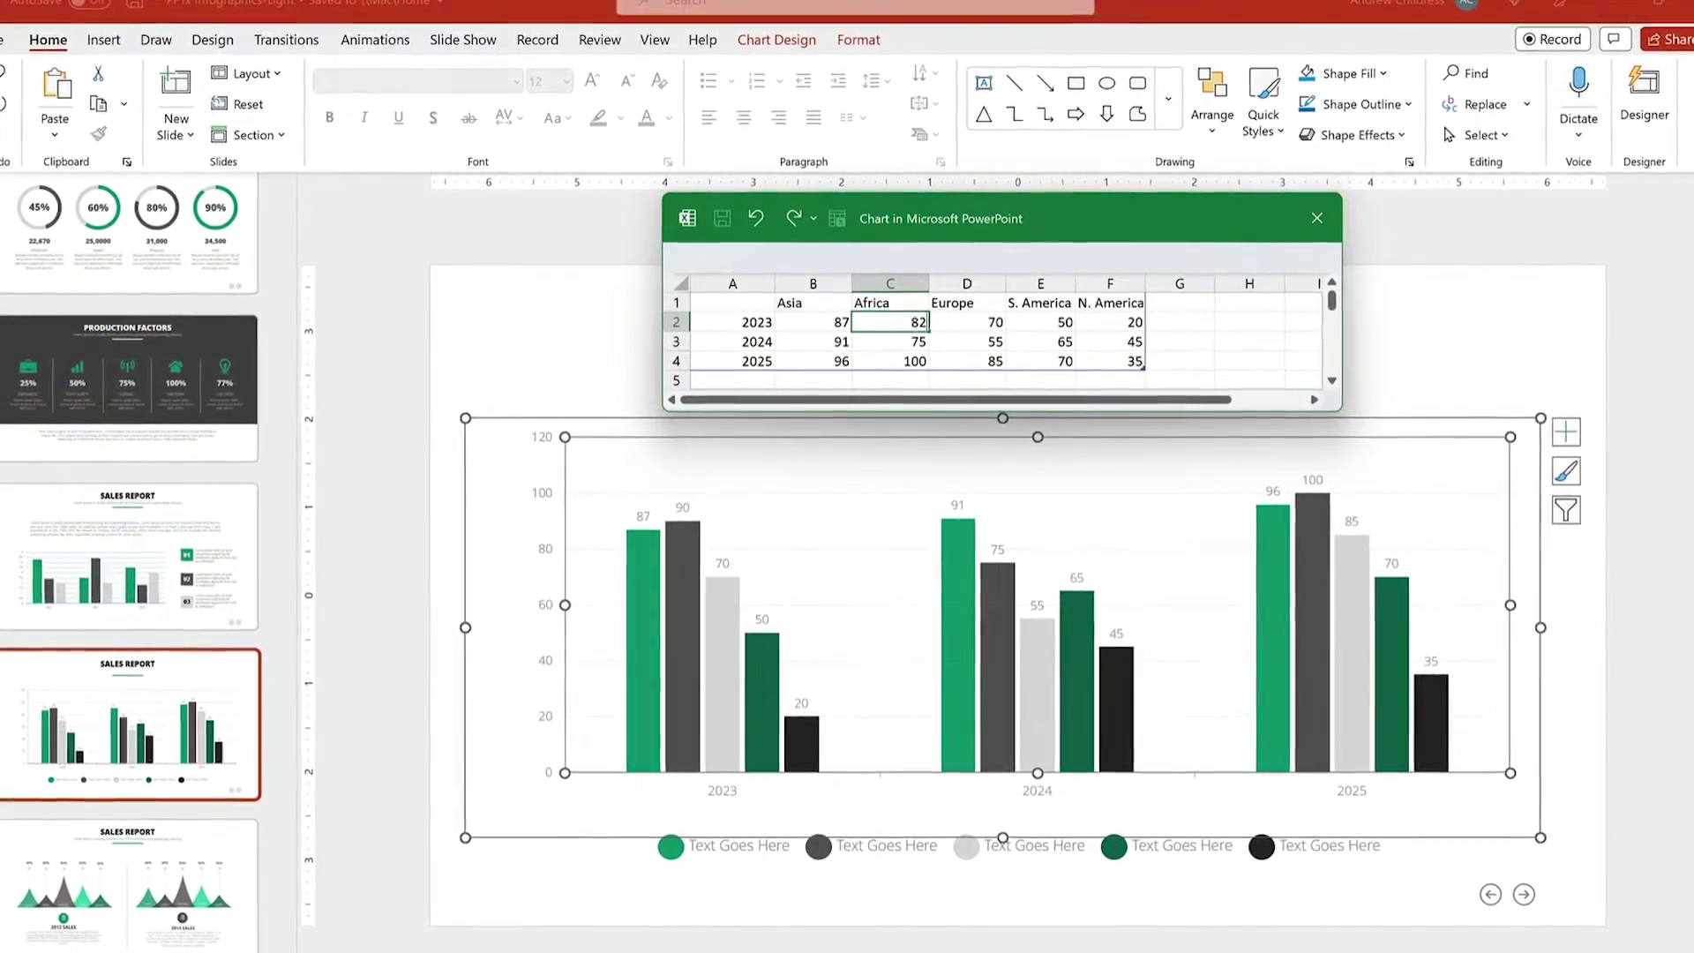
{"action": "key", "text": "Return"}
{"action": "type", "text": "93"}
{"action": "key", "text": "Return"}
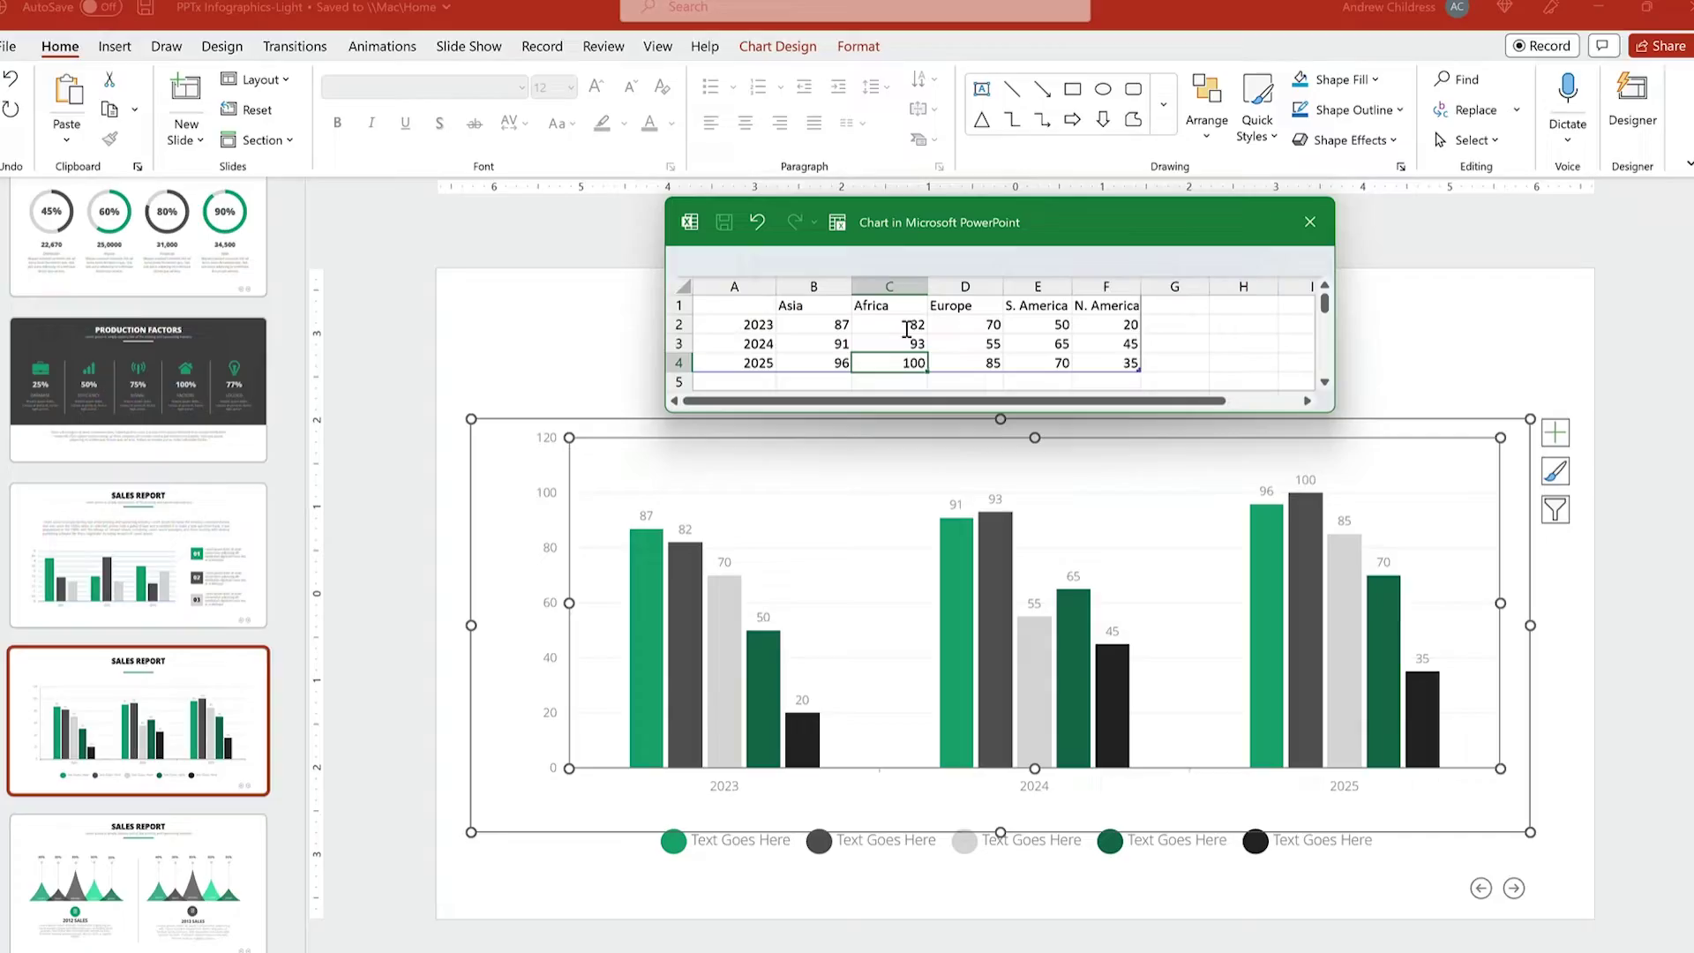
{"action": "type", "text": "97"}
{"action": "left_click", "coordinate": [964, 327]}
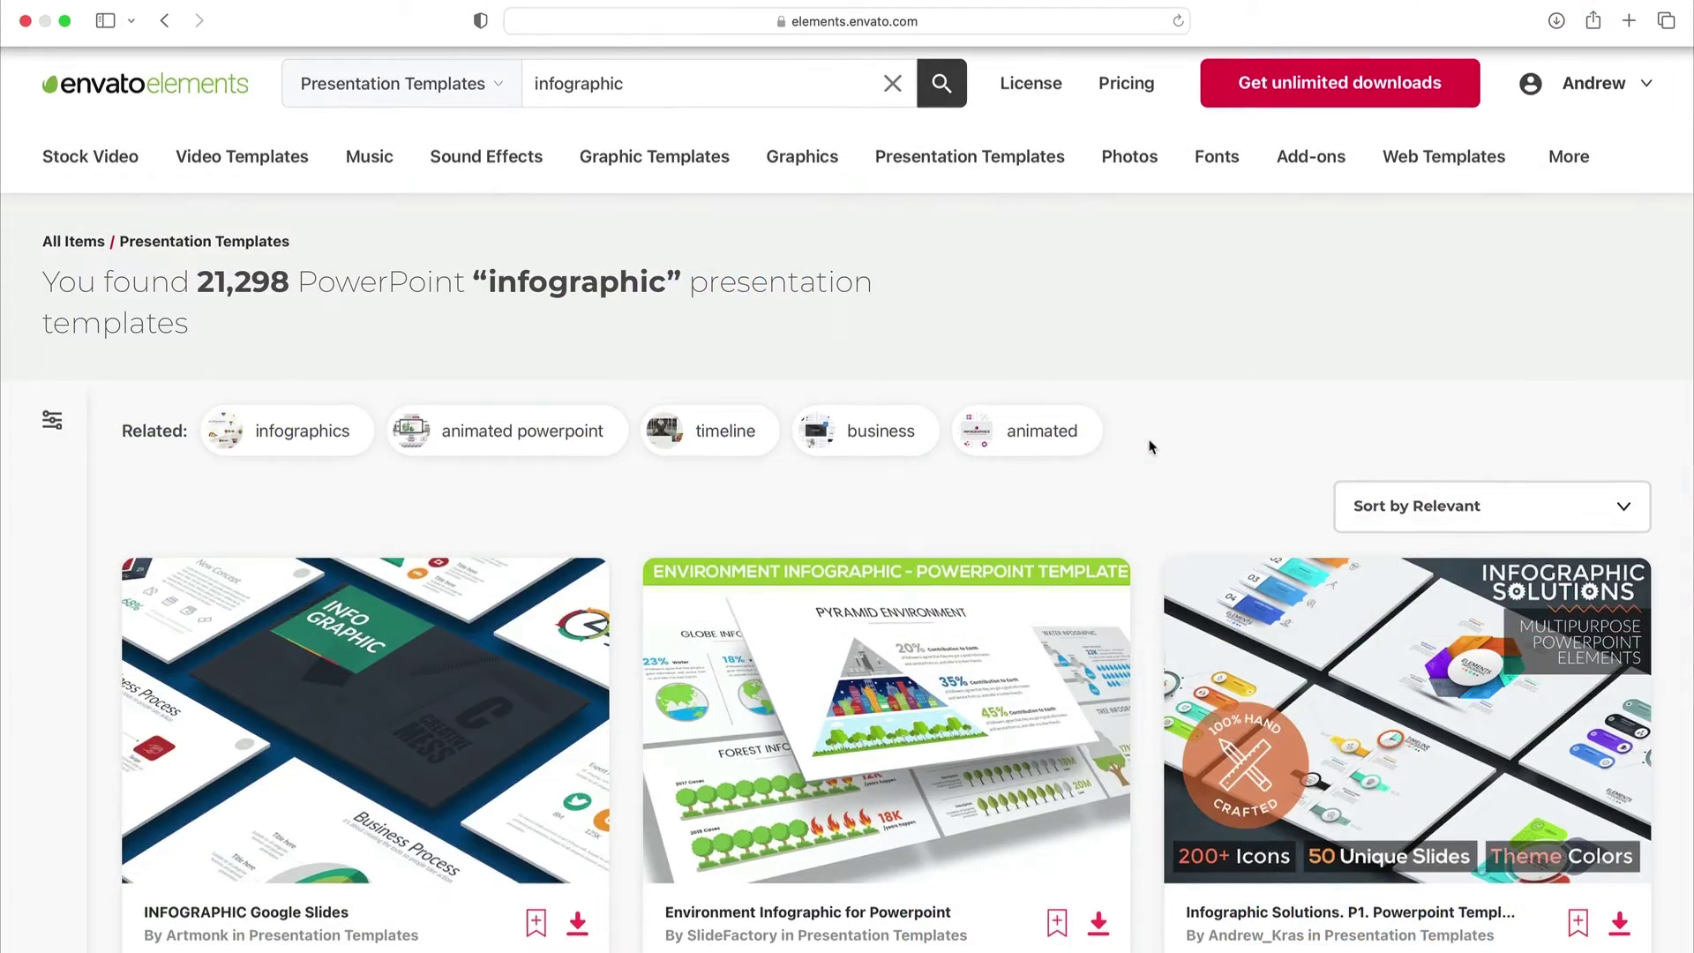
Scroll down through the infographic presentation template results on Envato Elements.
{"action": "scroll", "coordinate": [1149, 447], "scroll_direction": "down", "scroll_amount": 3}
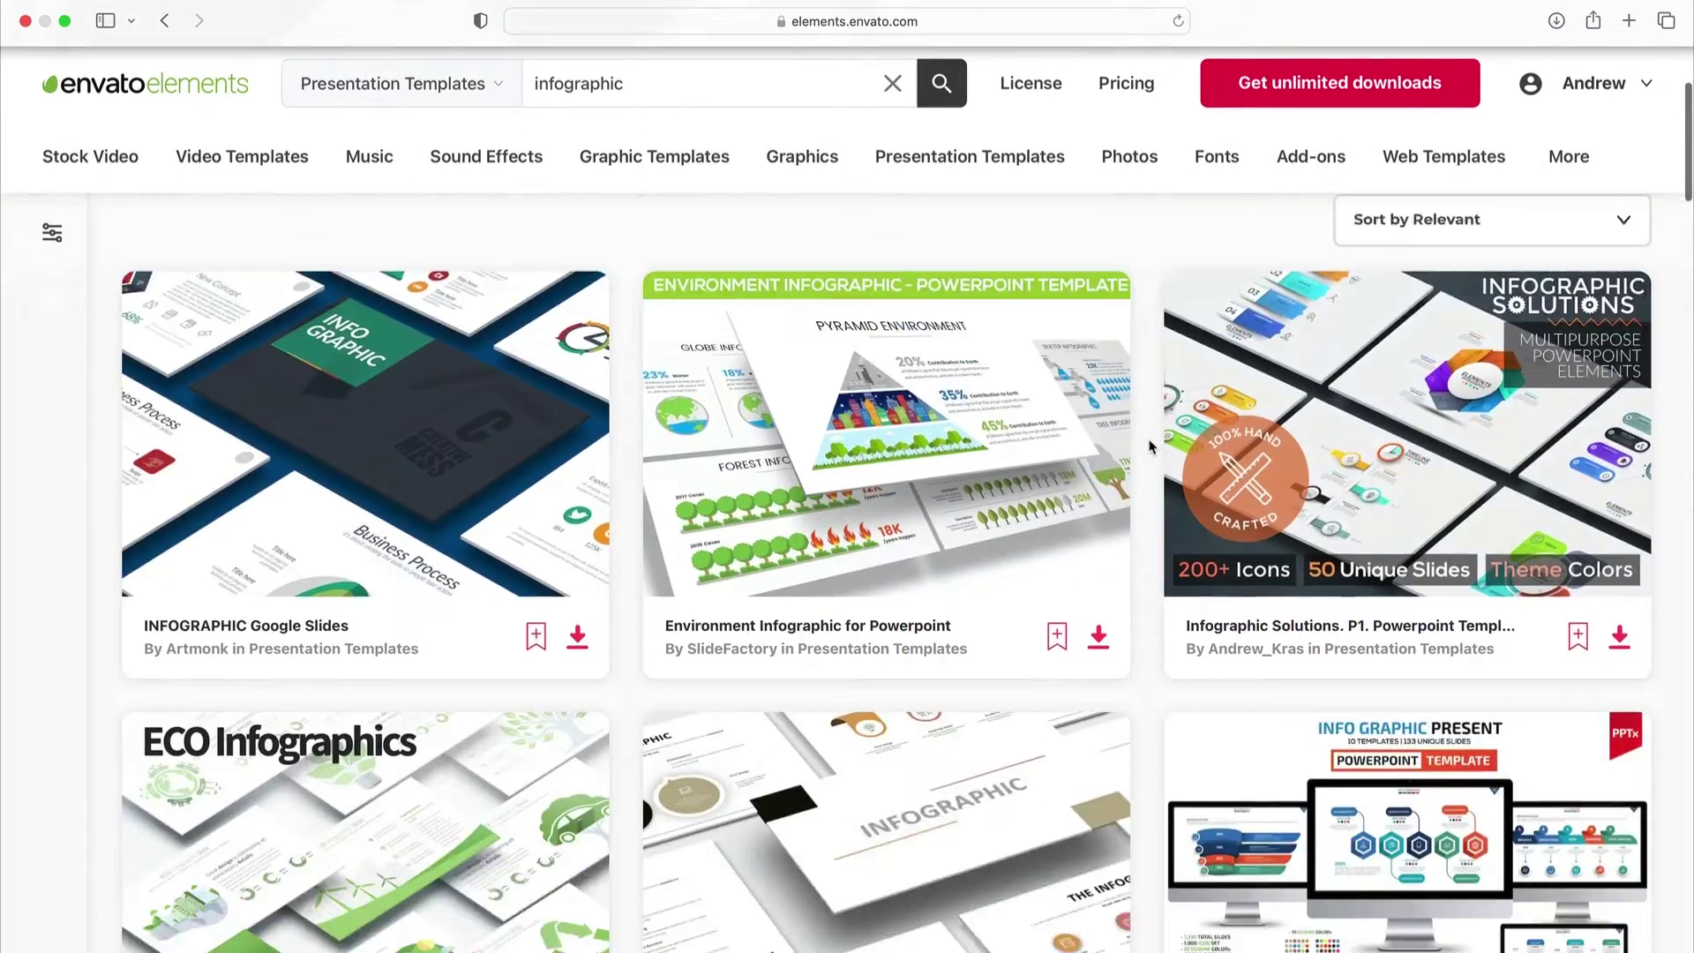
{"action": "scroll", "coordinate": [1149, 447], "scroll_direction": "down", "scroll_amount": 3}
{"action": "scroll", "coordinate": [1149, 446], "scroll_direction": "down", "scroll_amount": 6}
{"action": "scroll", "coordinate": [1149, 447], "scroll_direction": "down", "scroll_amount": 1}
{"action": "scroll", "coordinate": [1149, 447], "scroll_direction": "down", "scroll_amount": 8}
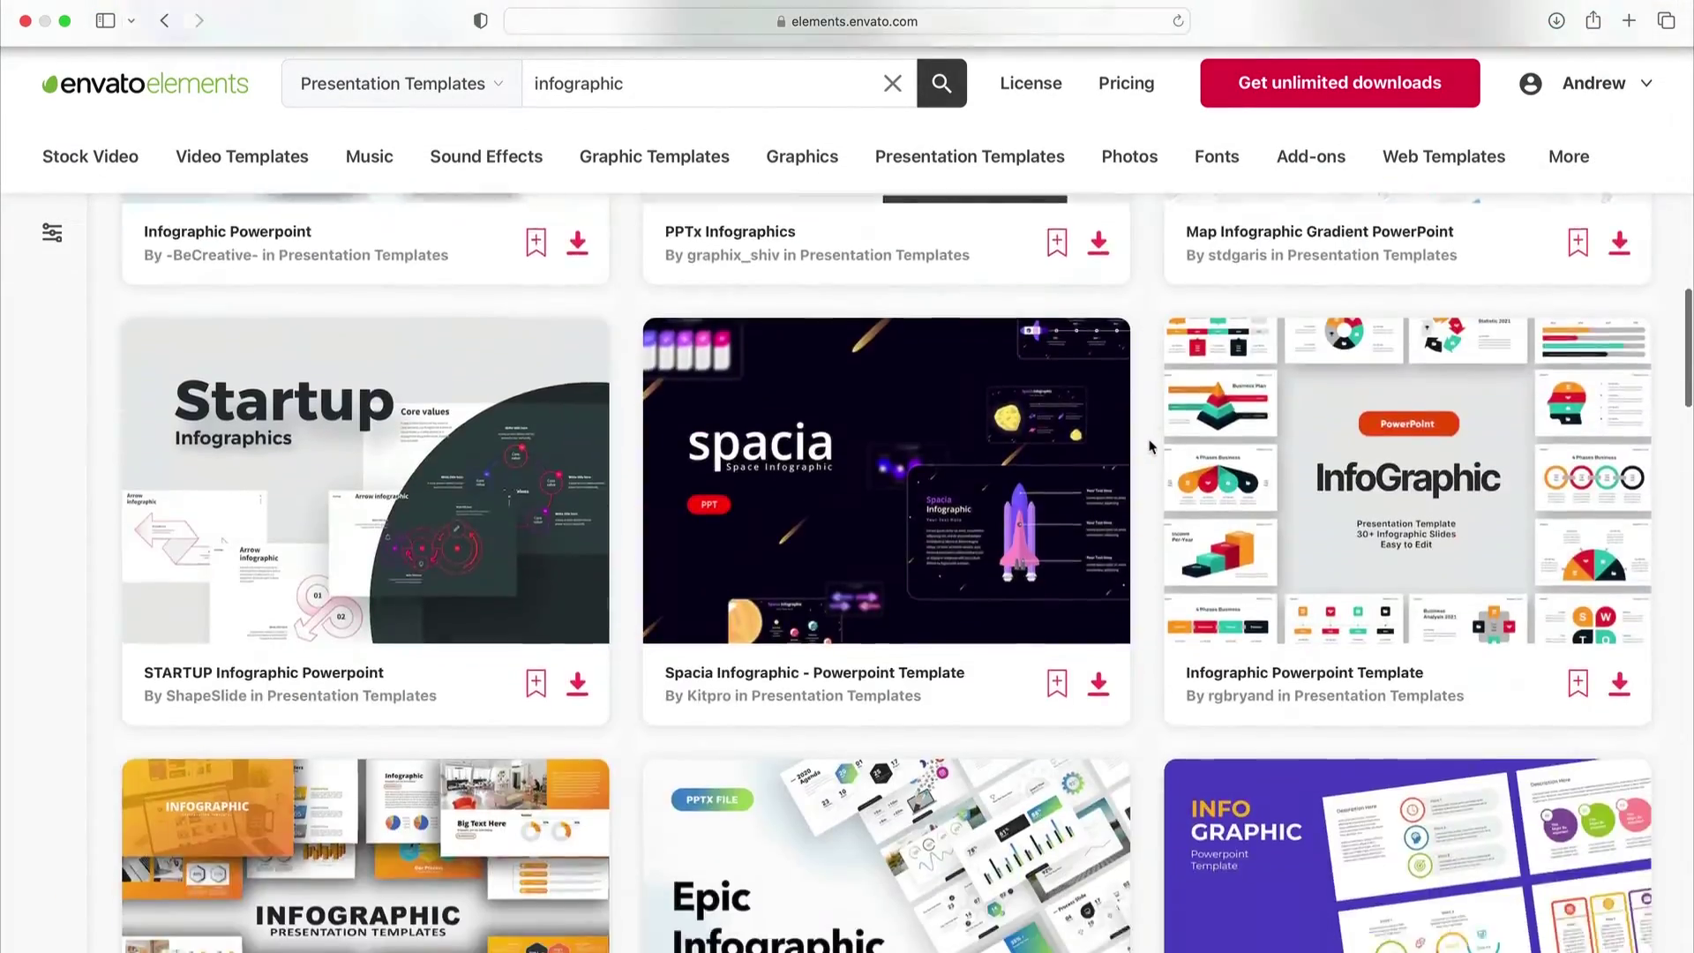
{"action": "scroll", "coordinate": [1149, 447], "scroll_direction": "down", "scroll_amount": 1}
{"action": "scroll", "coordinate": [1149, 447], "scroll_direction": "down", "scroll_amount": 8}
{"action": "scroll", "coordinate": [1148, 446], "scroll_direction": "down", "scroll_amount": 2}
{"action": "scroll", "coordinate": [1149, 446], "scroll_direction": "down", "scroll_amount": 5}
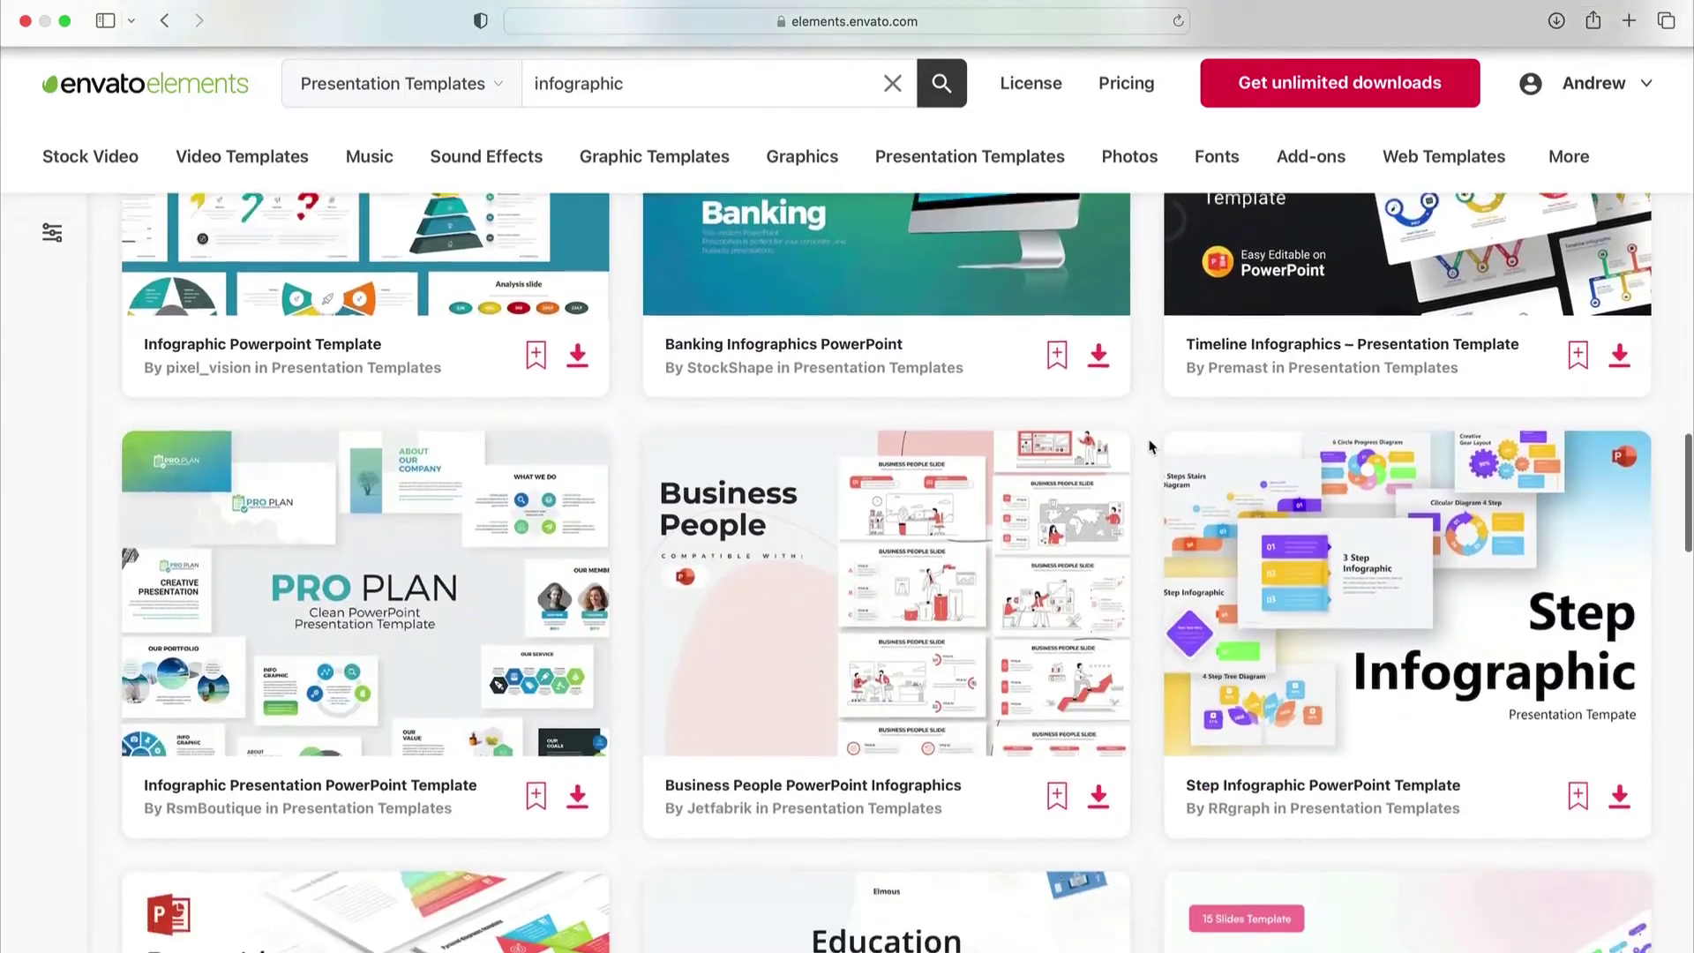
{"action": "scroll", "coordinate": [1149, 447], "scroll_direction": "down", "scroll_amount": 5}
{"action": "scroll", "coordinate": [1149, 446], "scroll_direction": "down", "scroll_amount": 5}
{"action": "scroll", "coordinate": [1149, 446], "scroll_direction": "down", "scroll_amount": 5}
{"action": "scroll", "coordinate": [1149, 447], "scroll_direction": "down", "scroll_amount": 6}
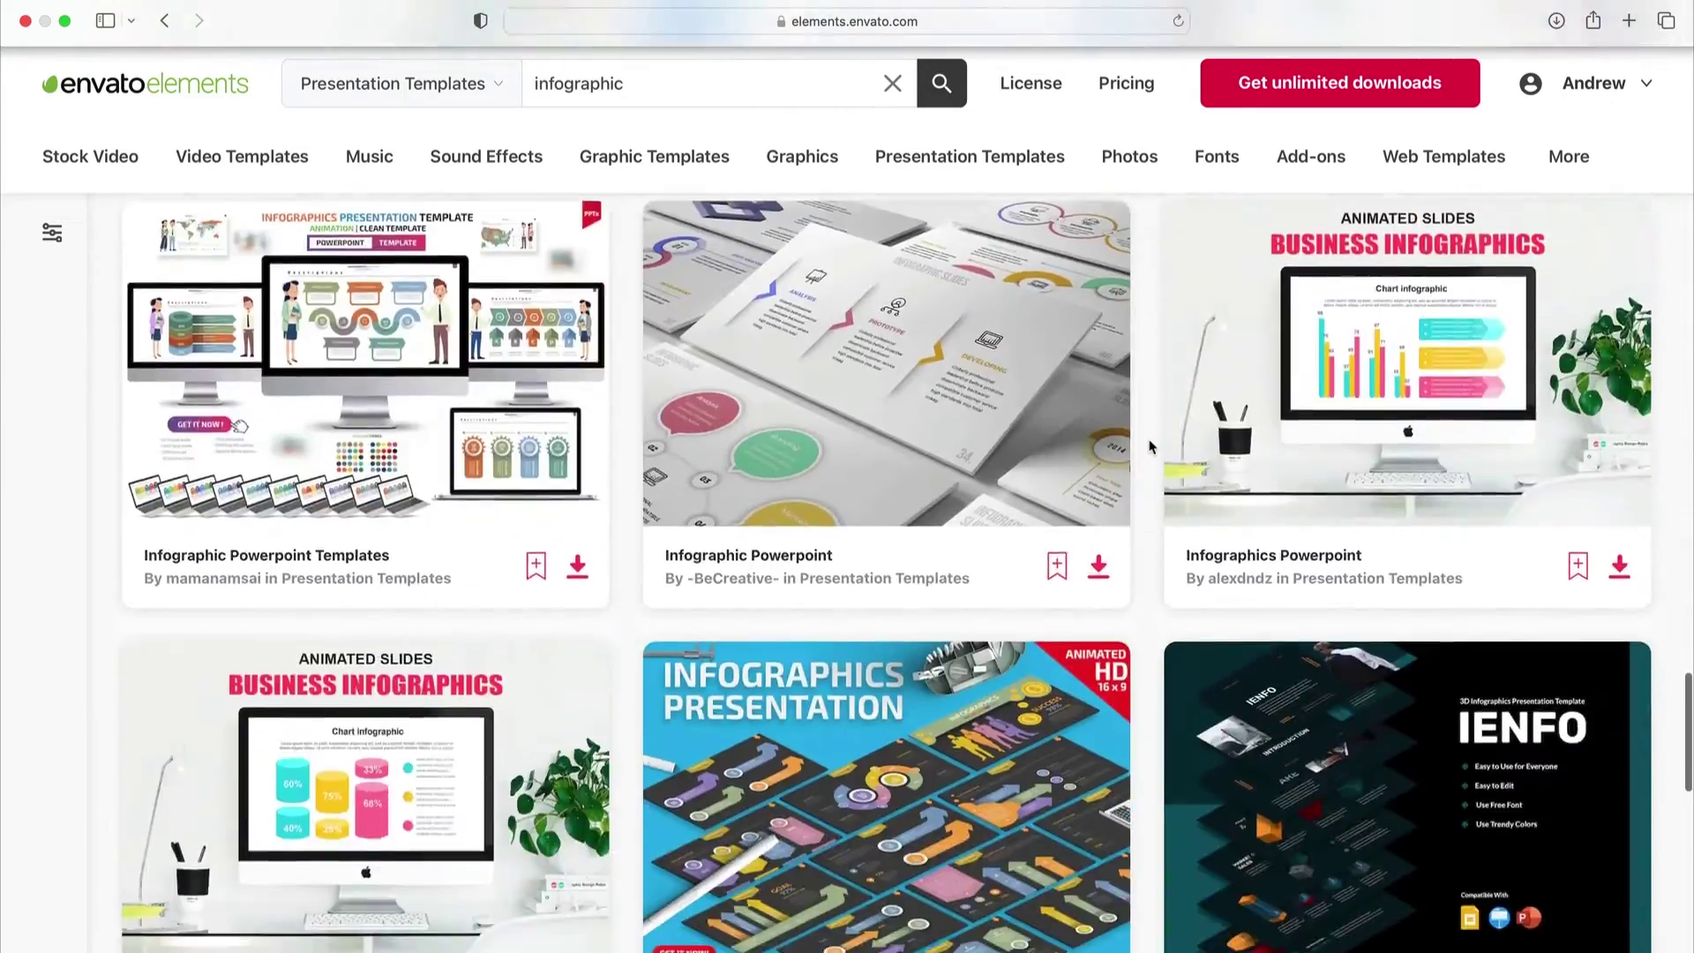
{"action": "scroll", "coordinate": [1149, 447], "scroll_direction": "down", "scroll_amount": 9}
{"action": "scroll", "coordinate": [1149, 447], "scroll_direction": "down", "scroll_amount": 3}
{"action": "scroll", "coordinate": [1149, 447], "scroll_direction": "down", "scroll_amount": 5}
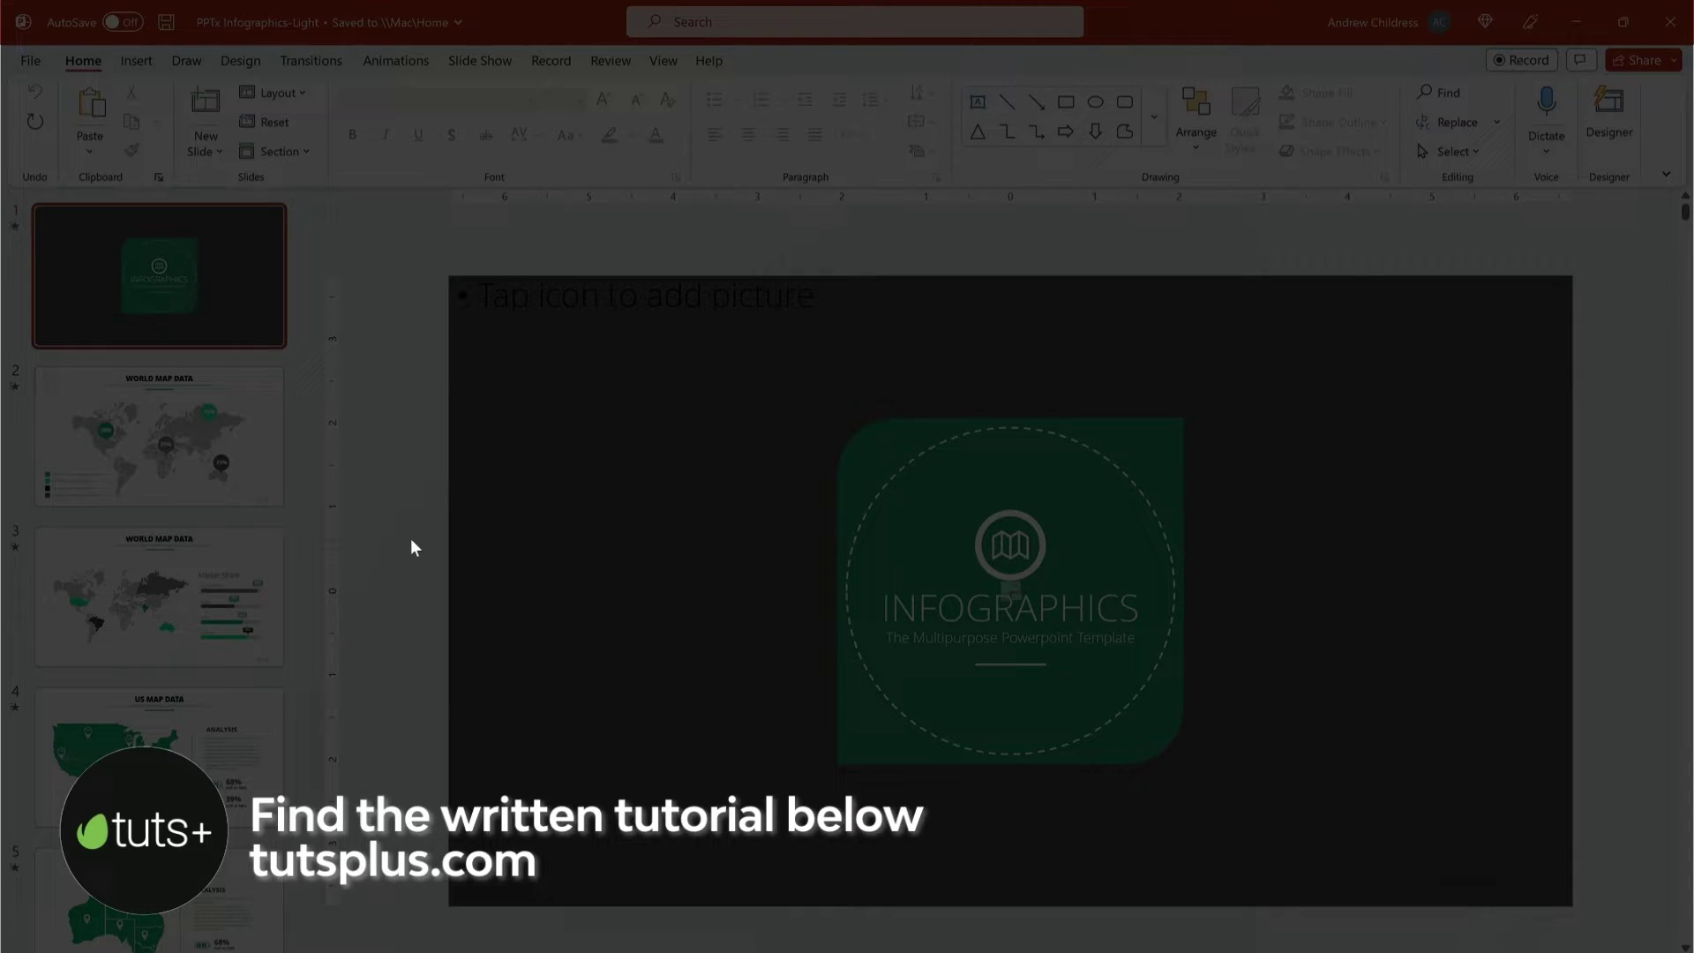
Scroll the slide thumbnail pane down toward the world map slides.
{"action": "scroll", "coordinate": [412, 547], "scroll_direction": "down", "scroll_amount": 1}
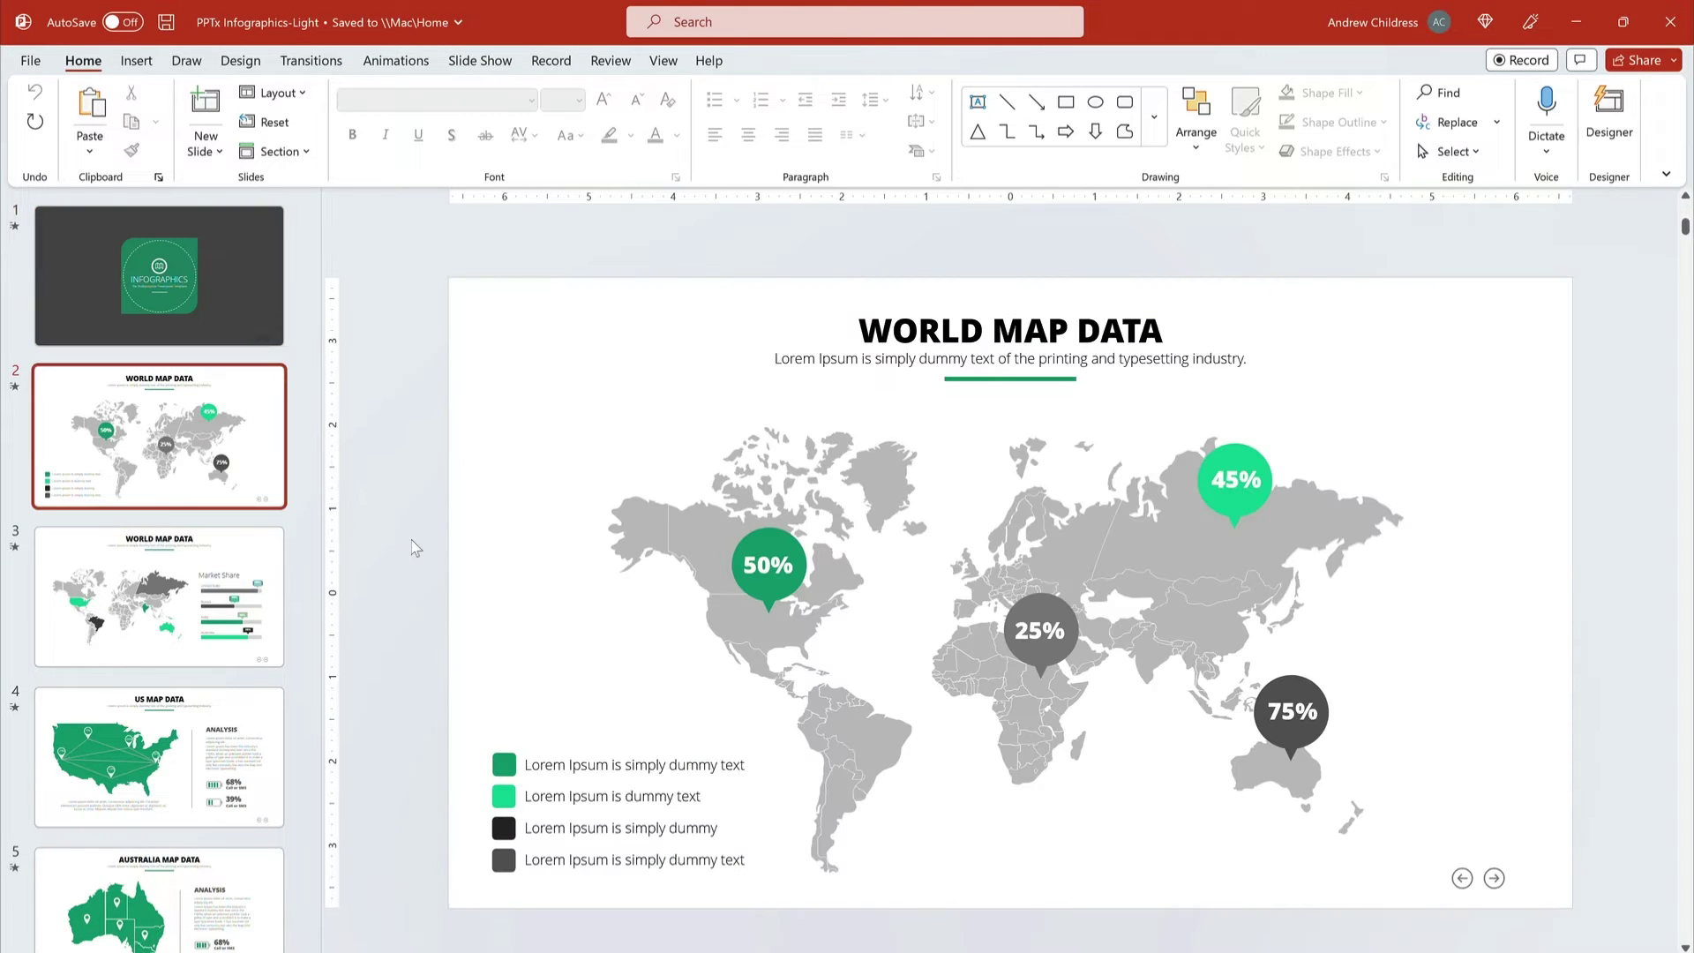
{"action": "scroll", "coordinate": [411, 547], "scroll_direction": "down", "scroll_amount": 1}
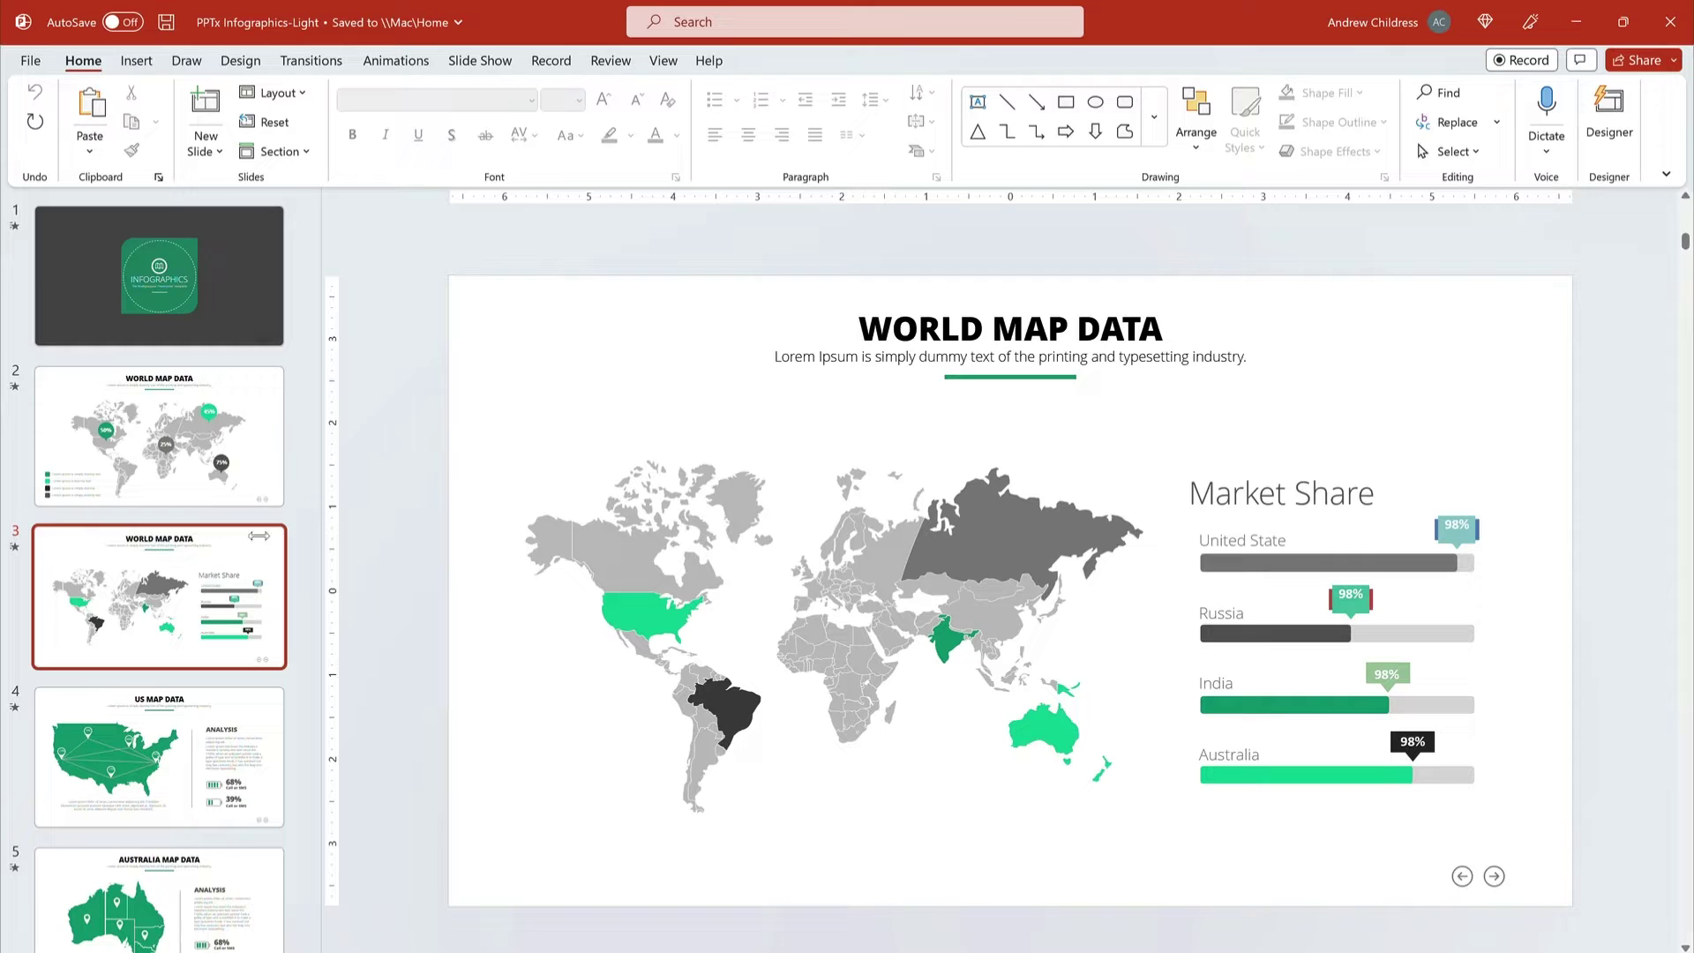
{"action": "scroll", "coordinate": [197, 556], "scroll_direction": "down", "scroll_amount": 4}
{"action": "scroll", "coordinate": [198, 556], "scroll_direction": "down", "scroll_amount": 3}
{"action": "scroll", "coordinate": [176, 706], "scroll_direction": "down", "scroll_amount": 2}
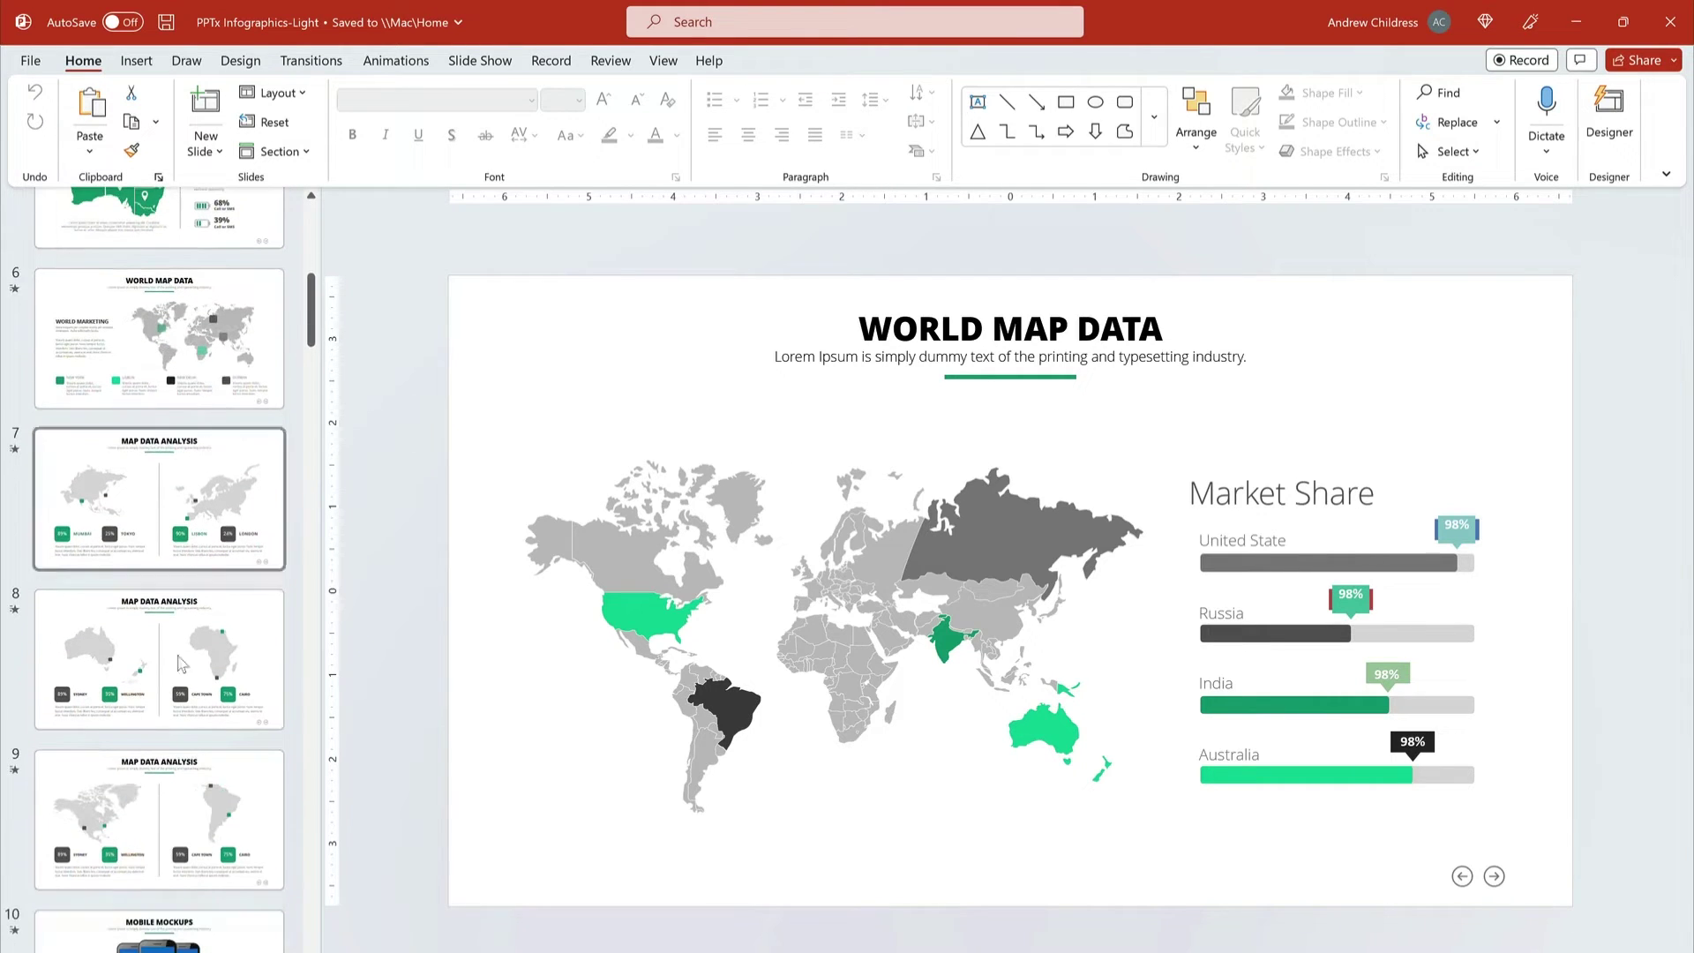
Go to slide 9, the Map Data Analysis slide with the Americas maps.
{"action": "left_click", "coordinate": [164, 841]}
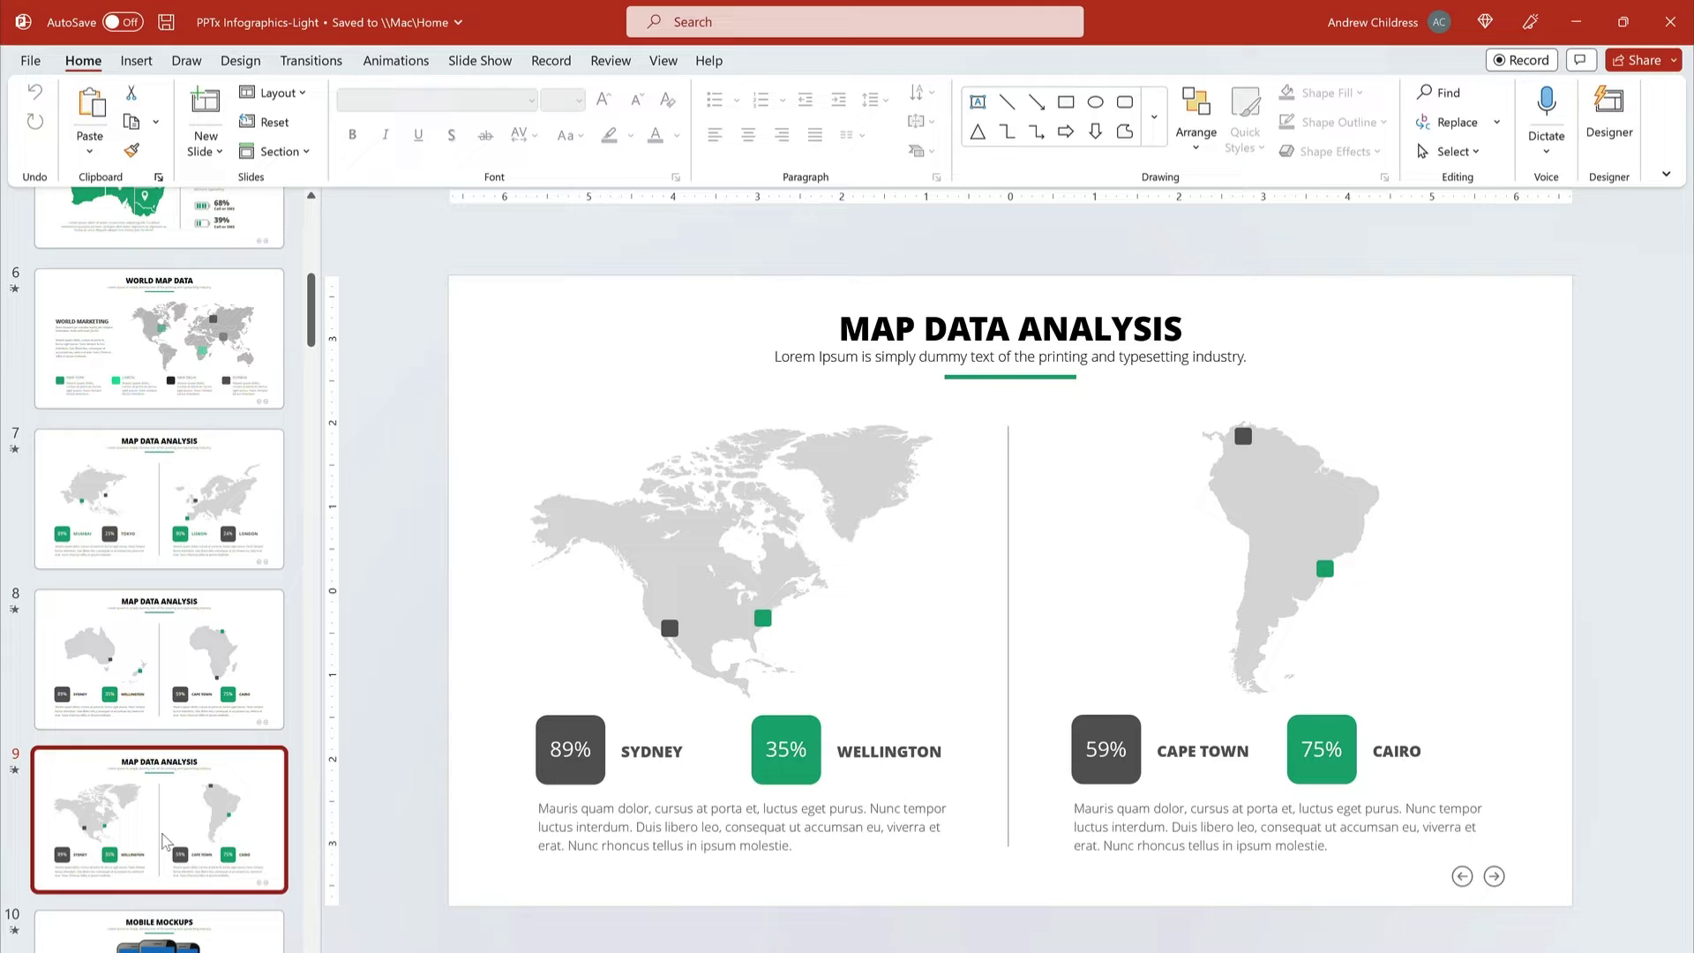
Drag the dark marker from the US west coast to the central US, and rename SYDNEY to Chicago and WELLINGTON to Boston.
{"action": "left_click", "coordinate": [670, 628]}
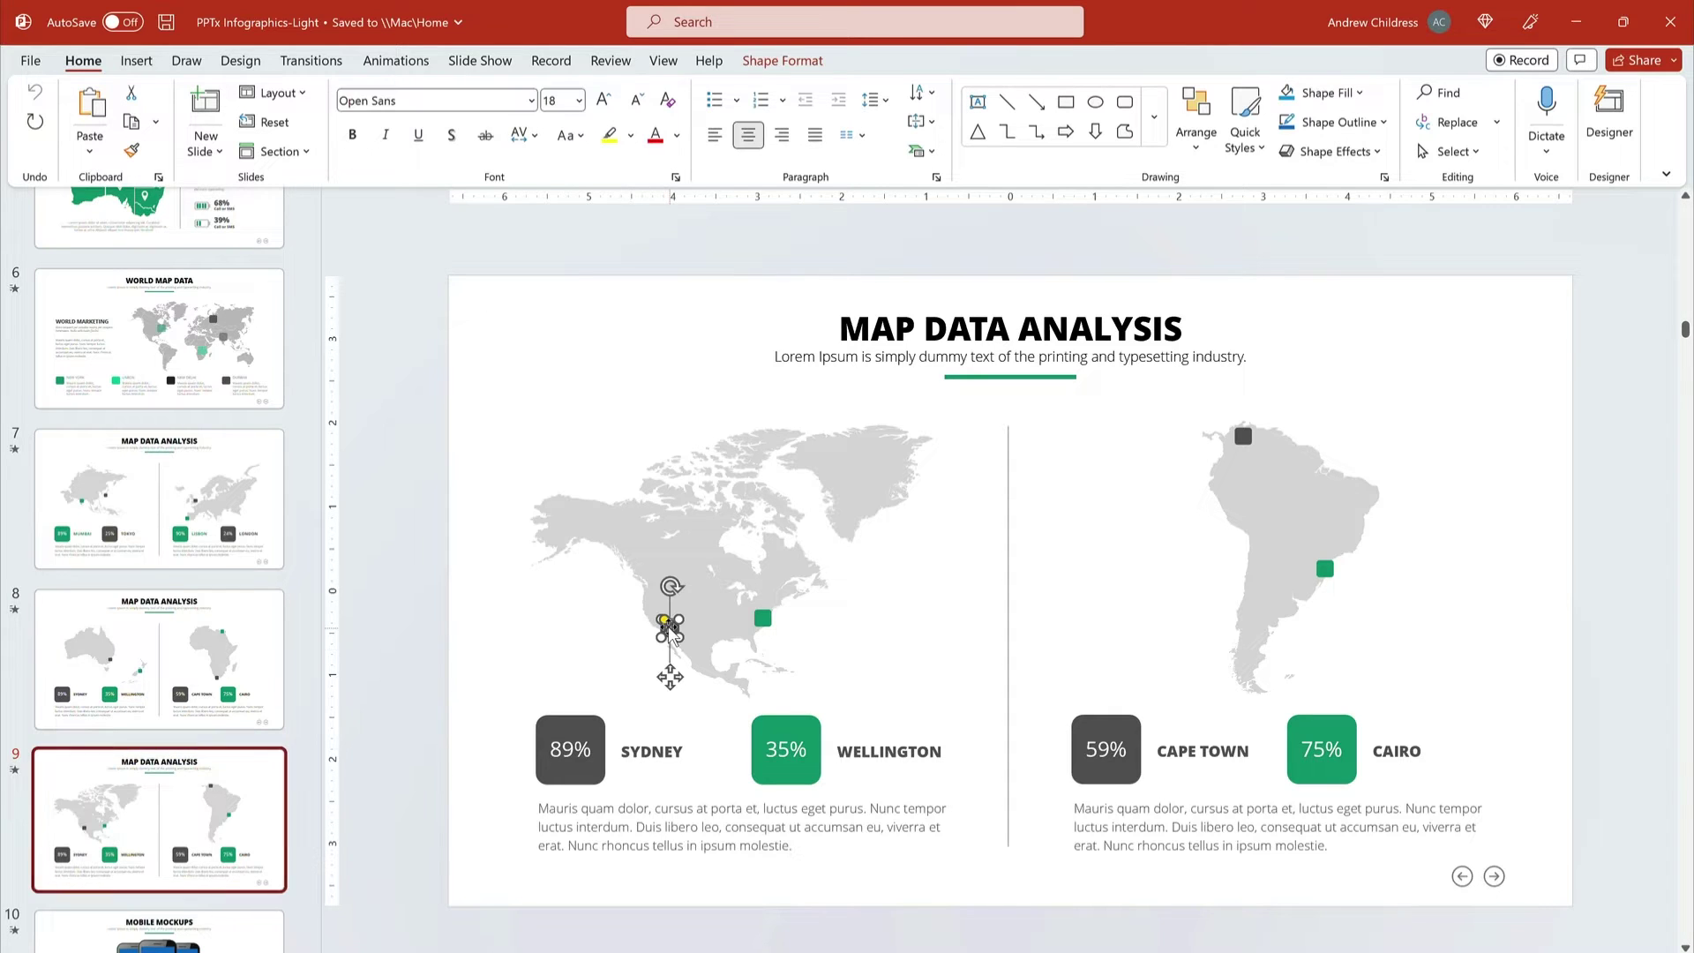
{"action": "left_click_drag", "start_coordinate": [671, 628], "coordinate": [781, 612]}
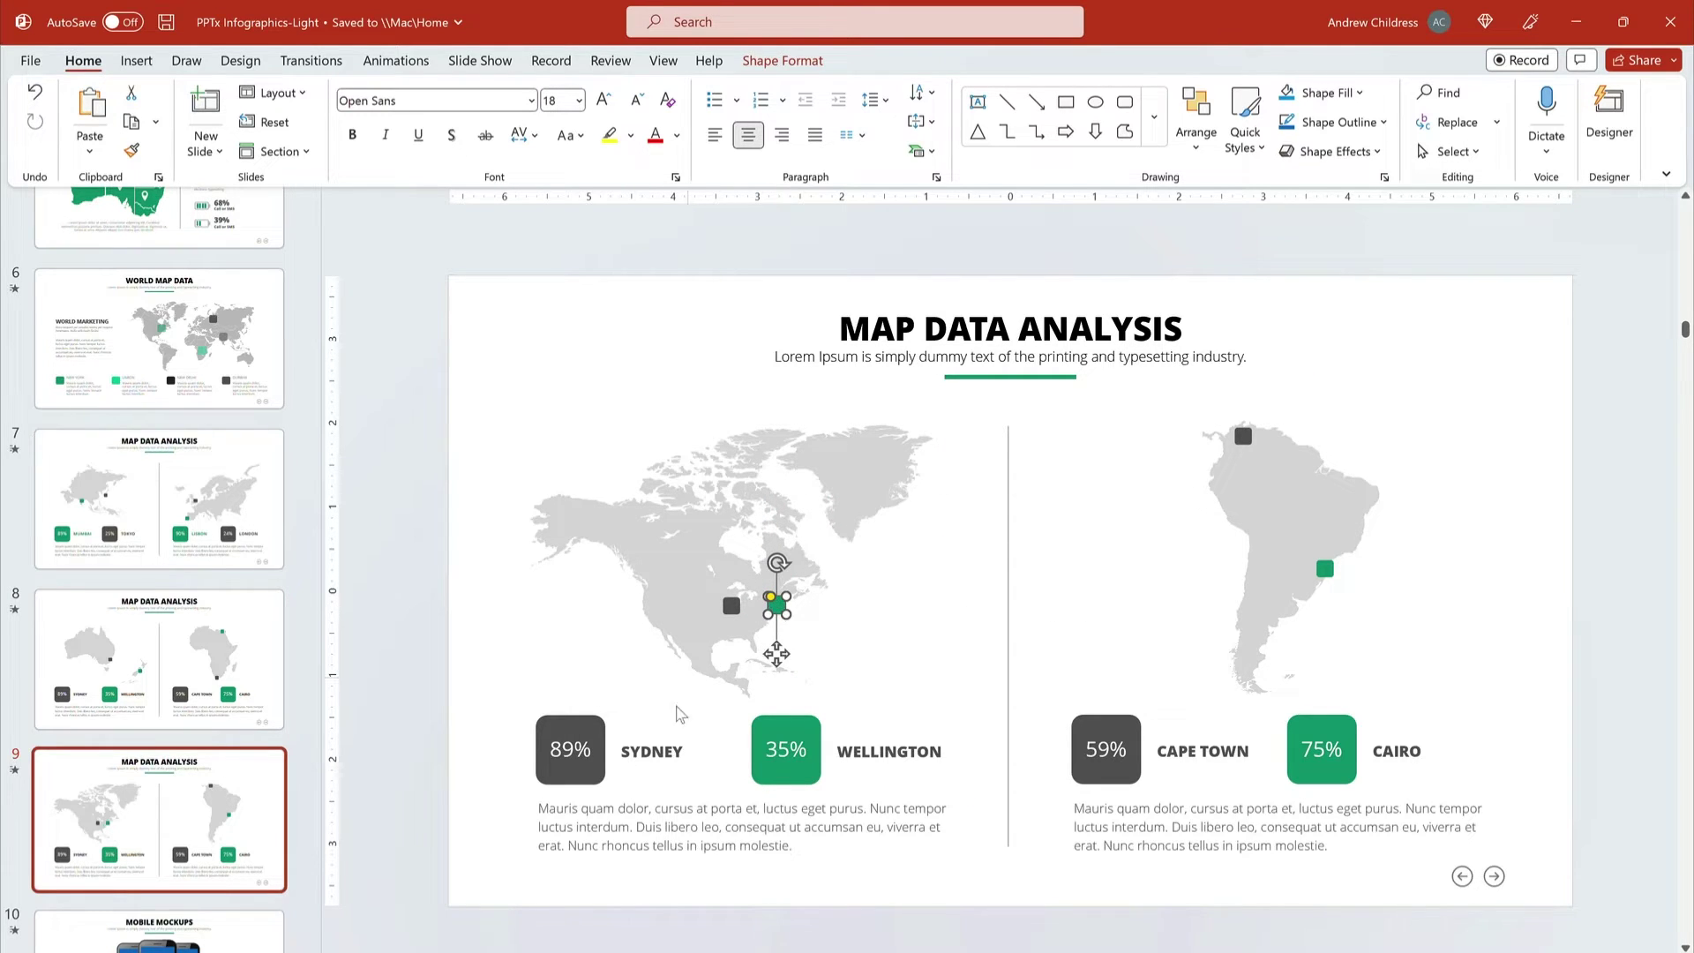
{"action": "double_click", "coordinate": [664, 751]}
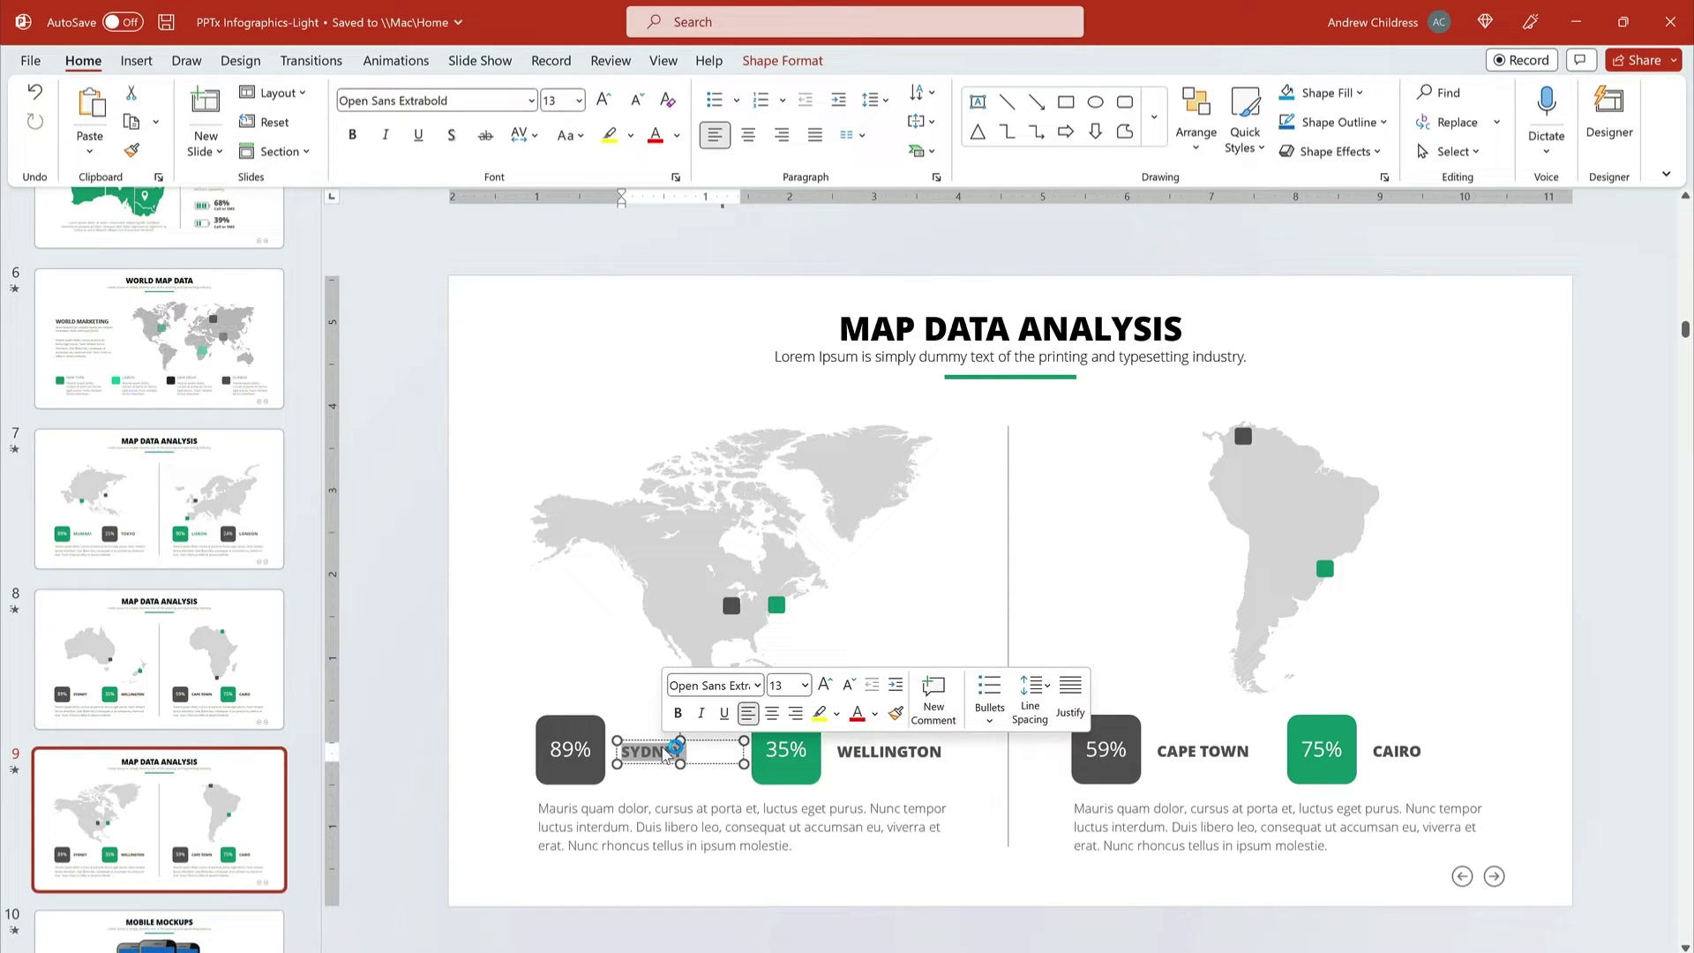
{"action": "type", "text": "C"}
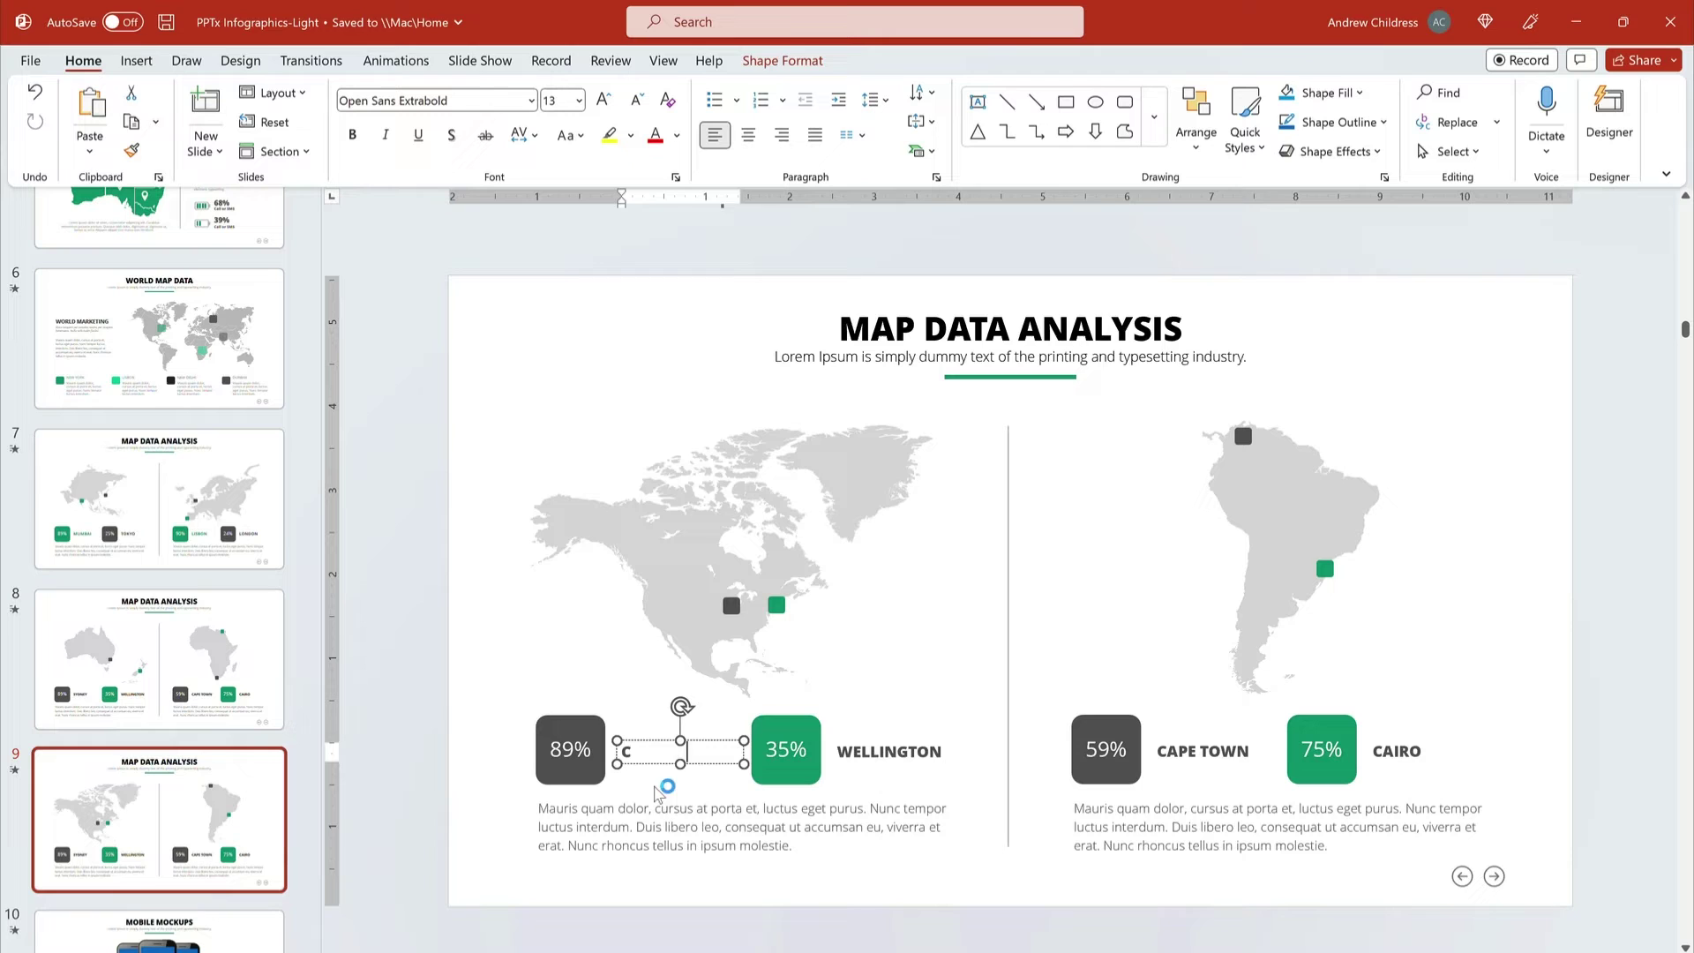
{"action": "type", "text": "hicago"}
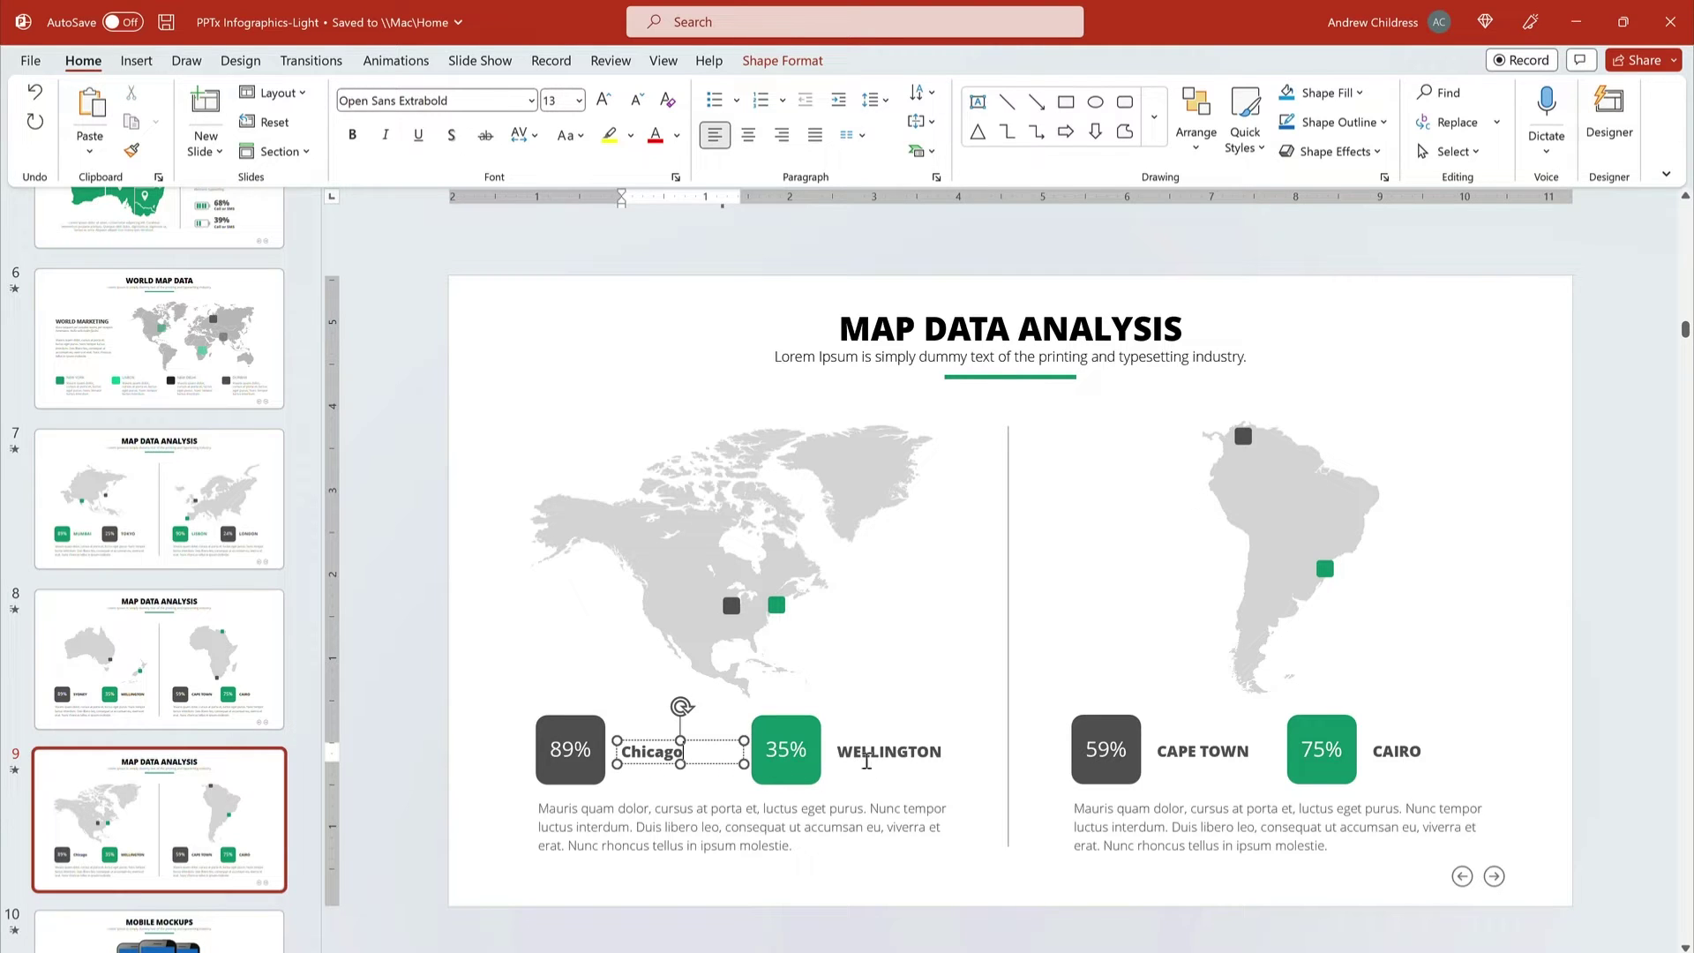
{"action": "double_click", "coordinate": [888, 751]}
{"action": "type", "text": "Bos"}
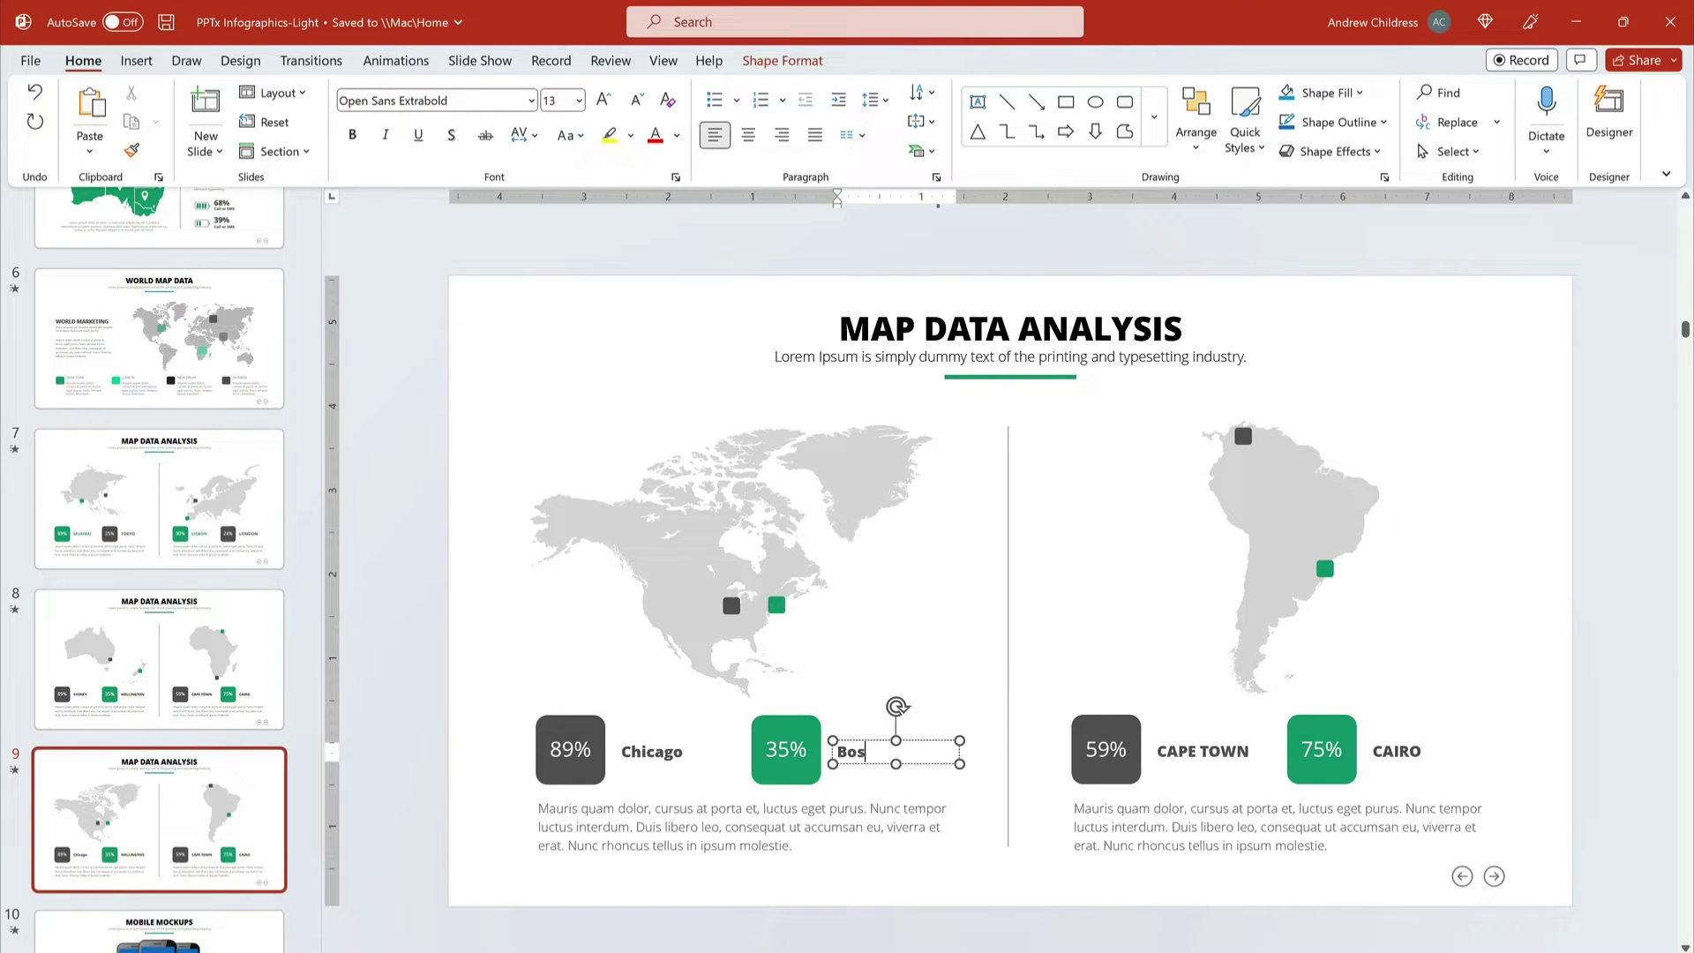
{"action": "type", "text": "ton"}
{"action": "left_click", "coordinate": [929, 735]}
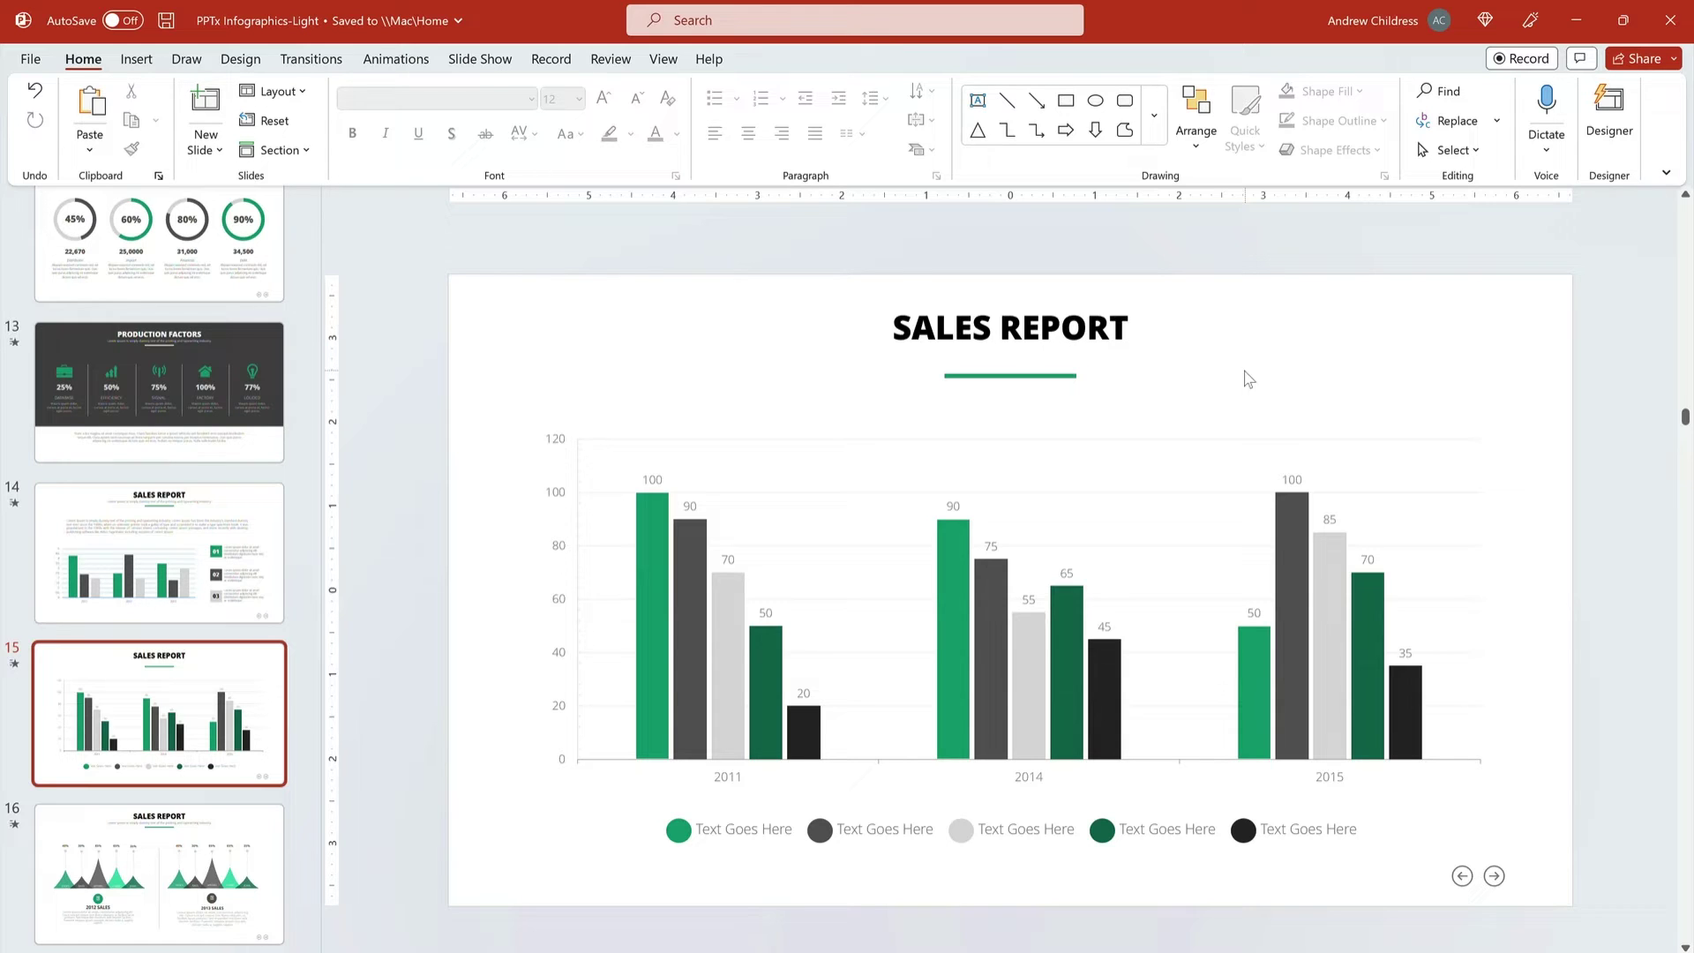
Open the sales chart's data and set the year labels to 2023, 2024 and 2025.
{"action": "left_click", "coordinate": [1130, 514]}
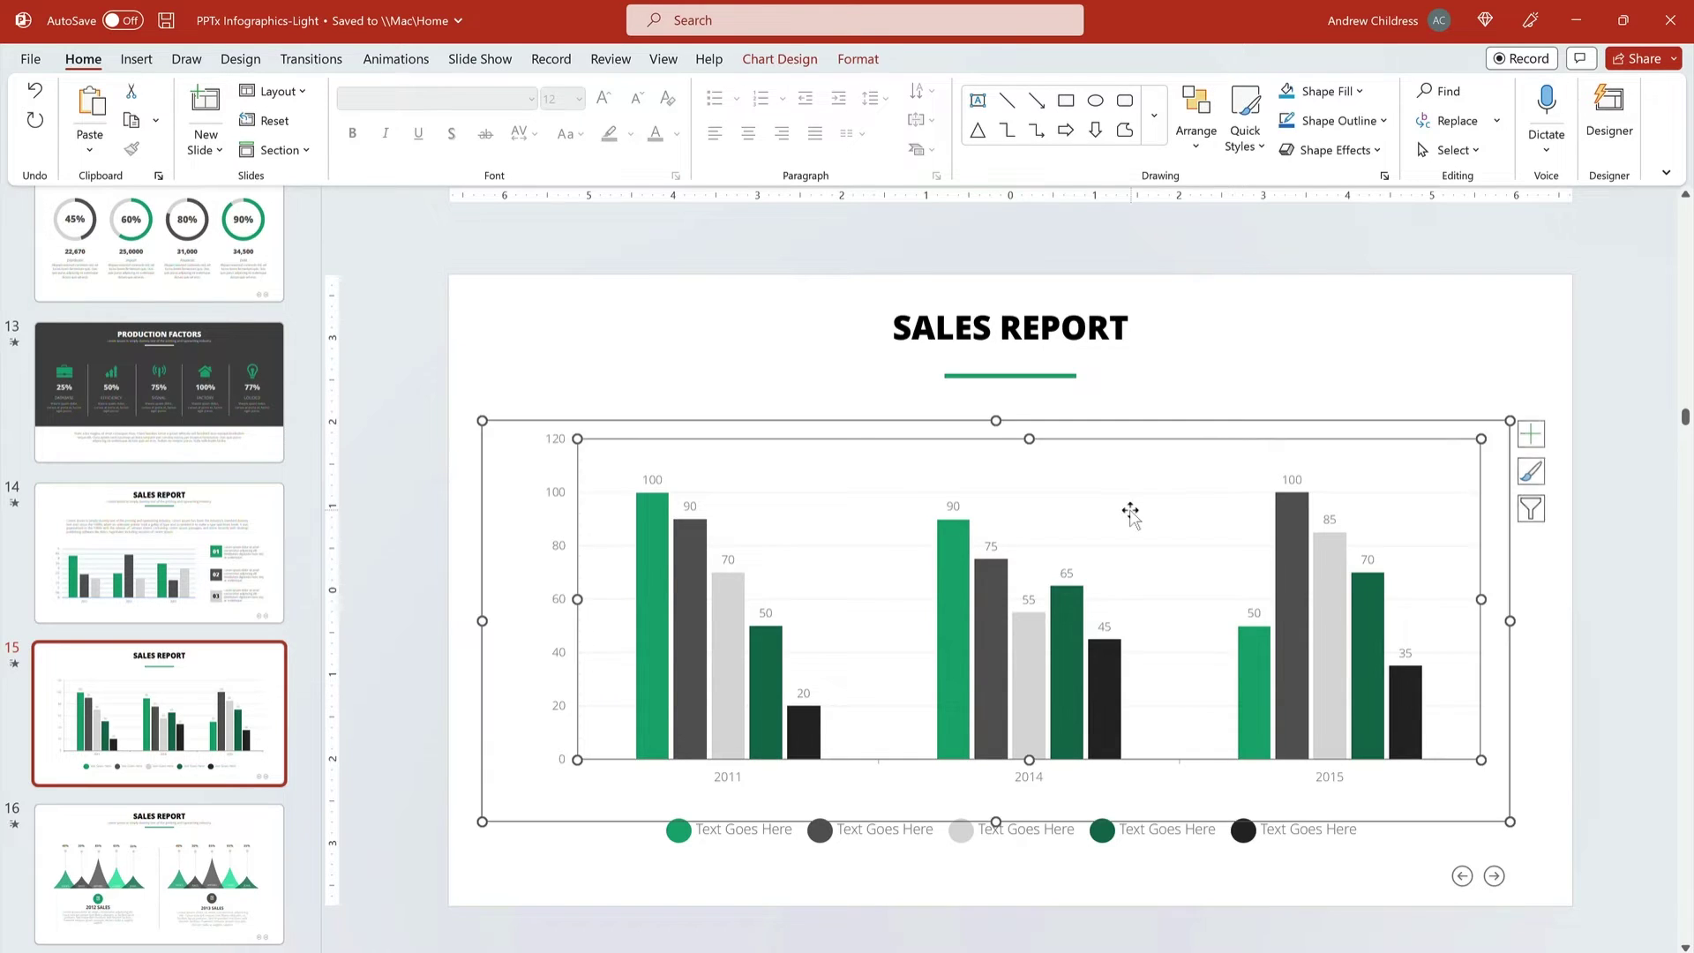
{"action": "right_click", "coordinate": [1130, 512]}
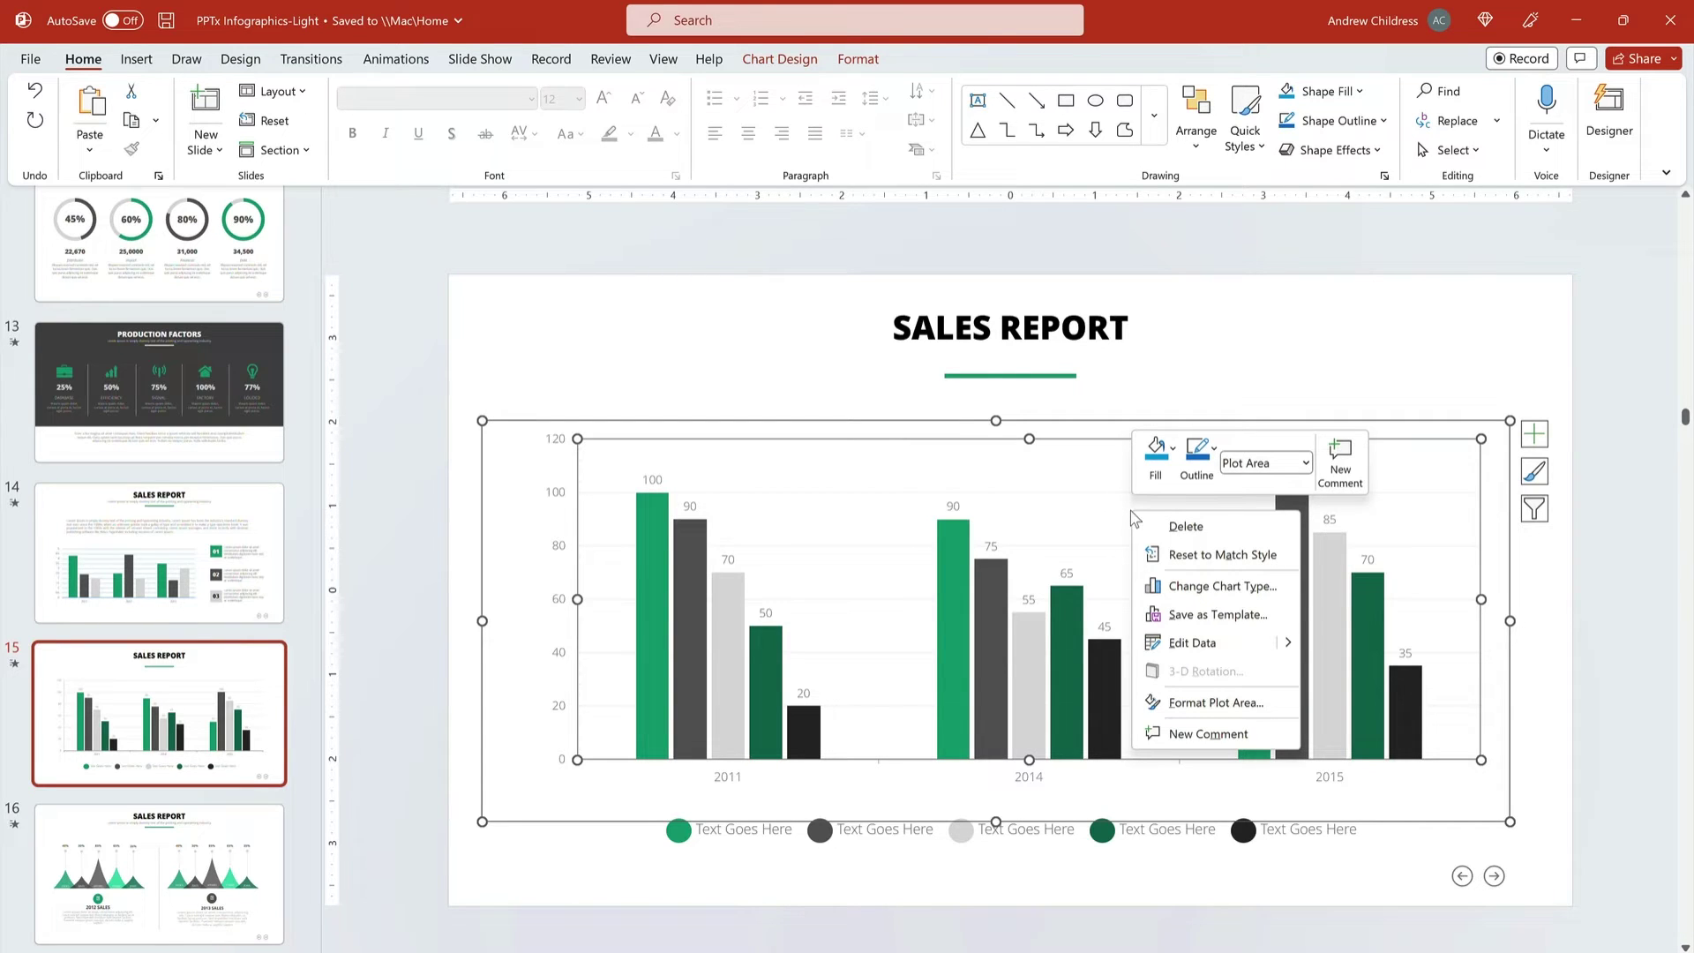
{"action": "left_click", "coordinate": [1181, 648]}
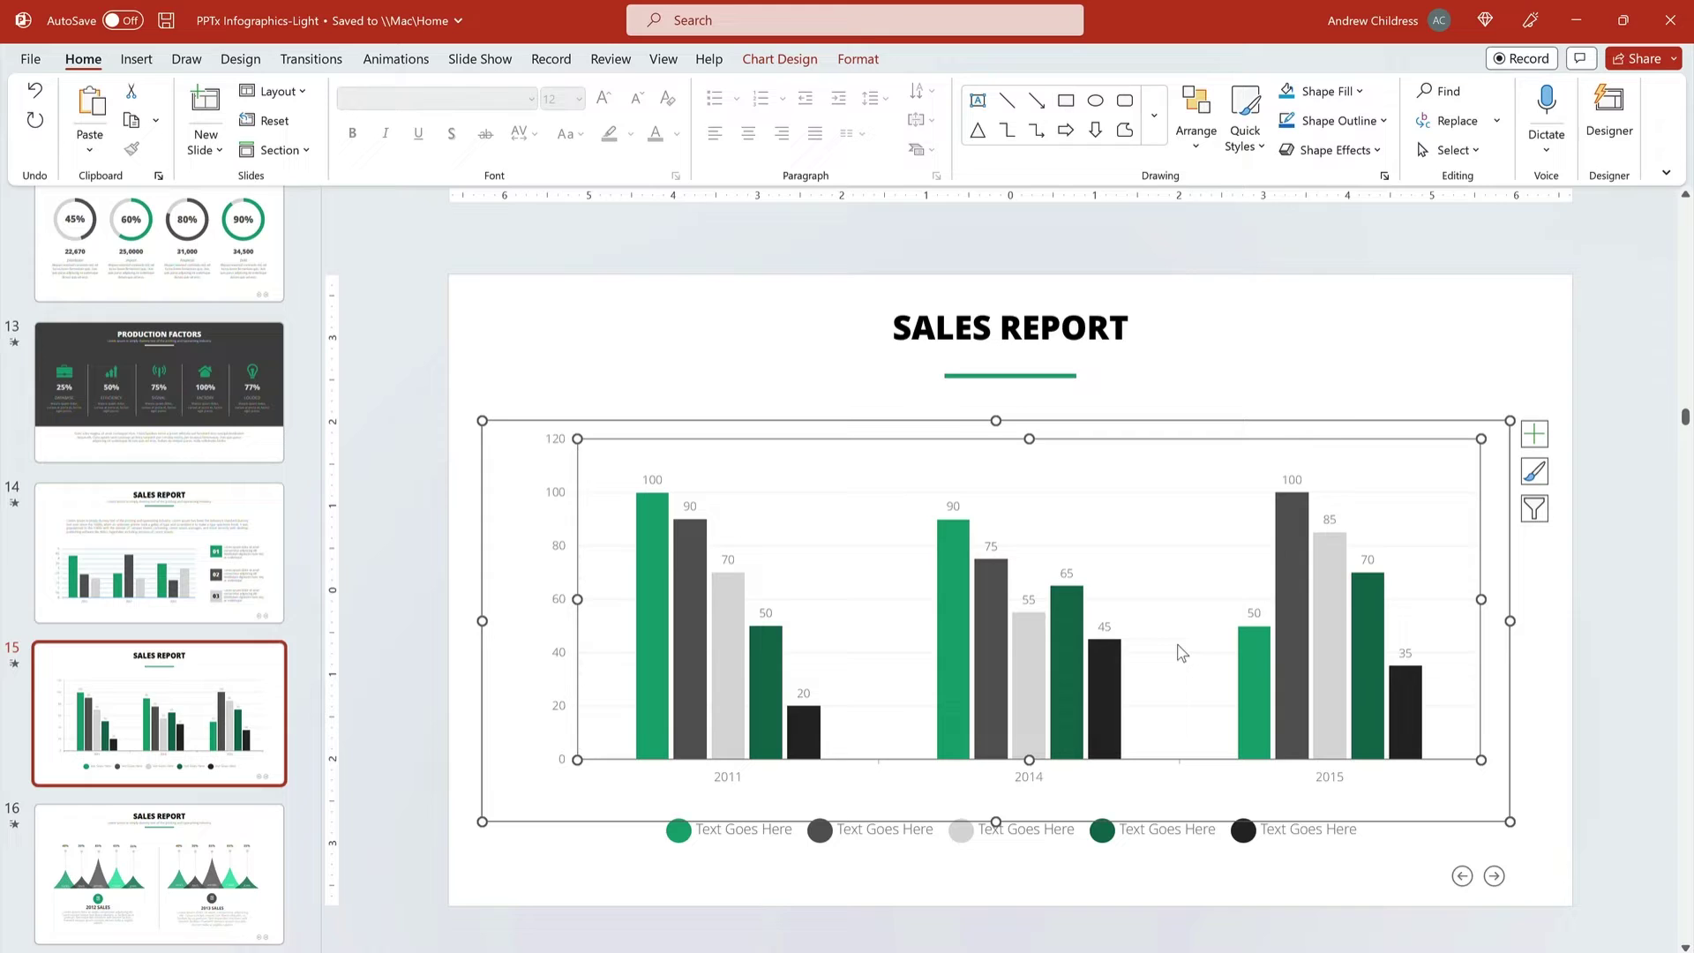
{"action": "type", "text": "2023"}
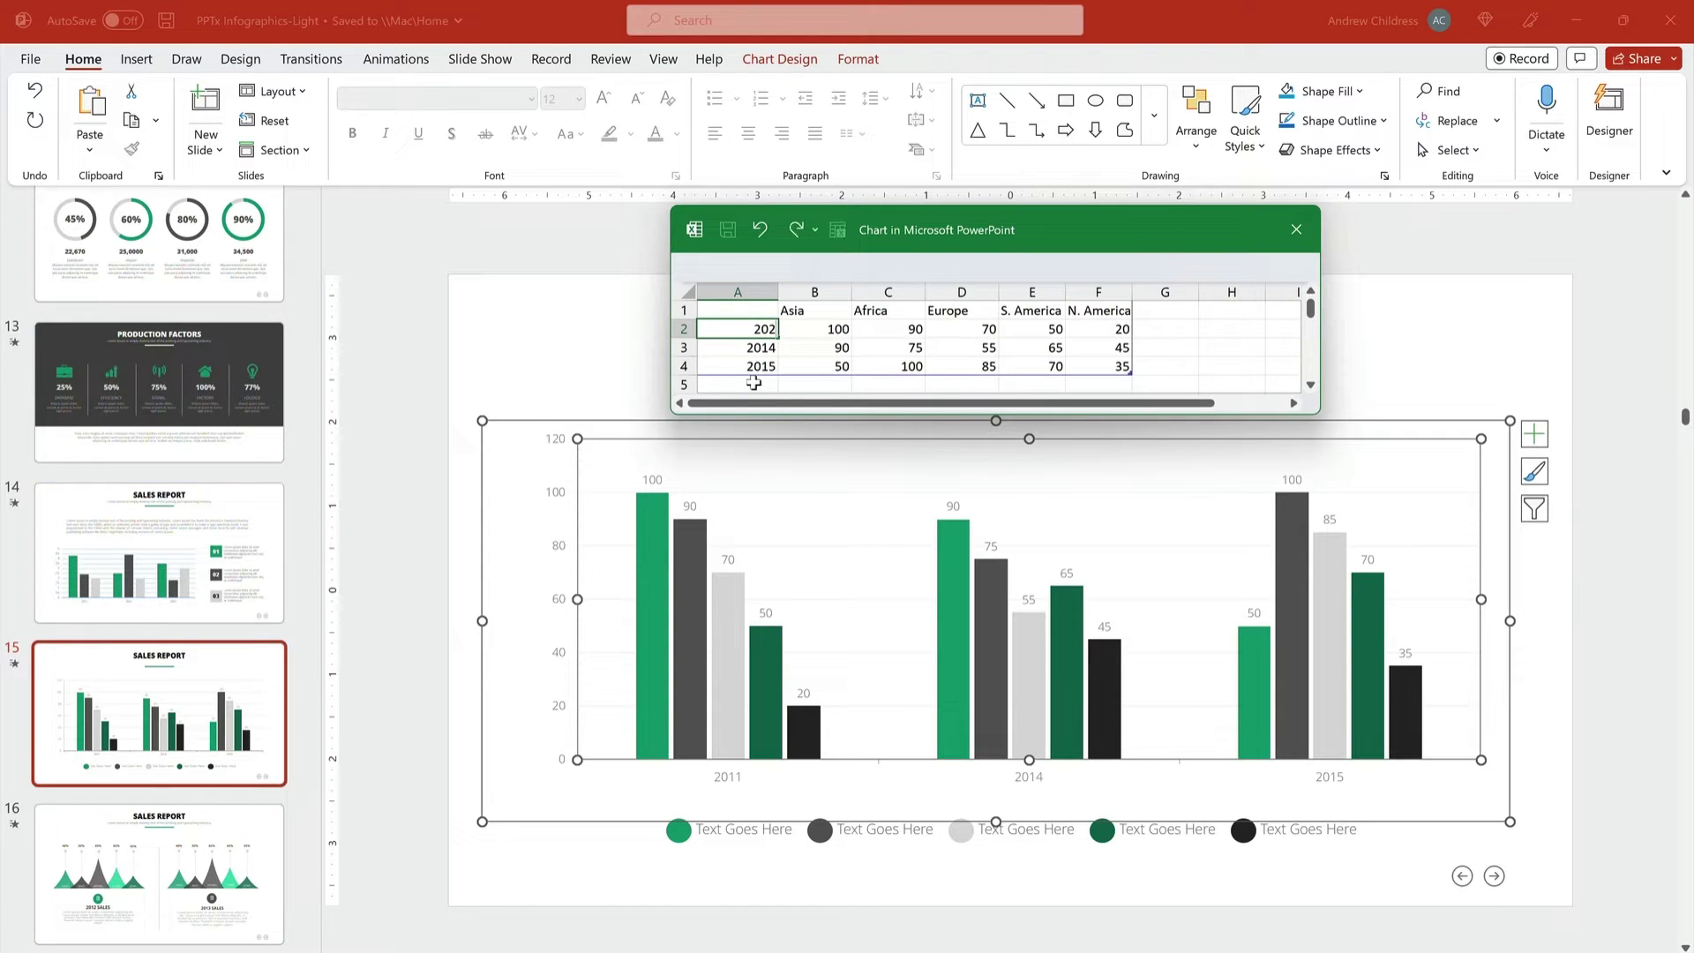
{"action": "left_click", "coordinate": [746, 349]}
{"action": "type", "text": "2024"}
{"action": "key", "text": "Return"}
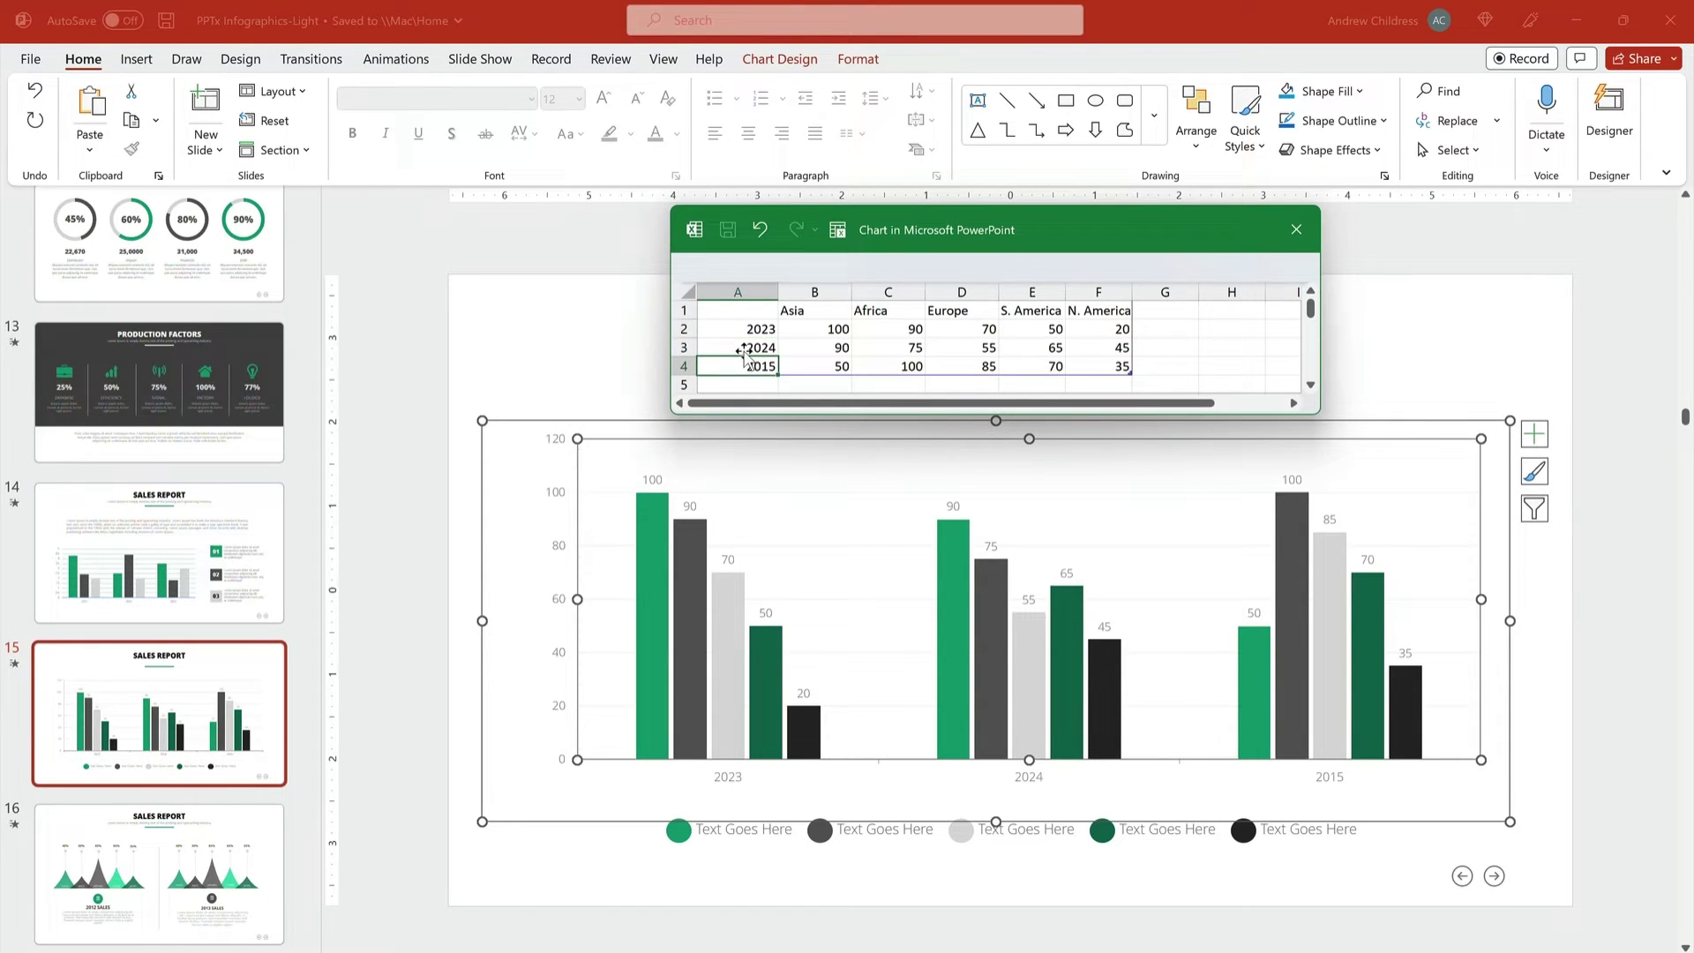
{"action": "type", "text": "2025"}
{"action": "key", "text": "Return"}
{"action": "scroll", "coordinate": [797, 329], "scroll_direction": "up", "scroll_amount": 1}
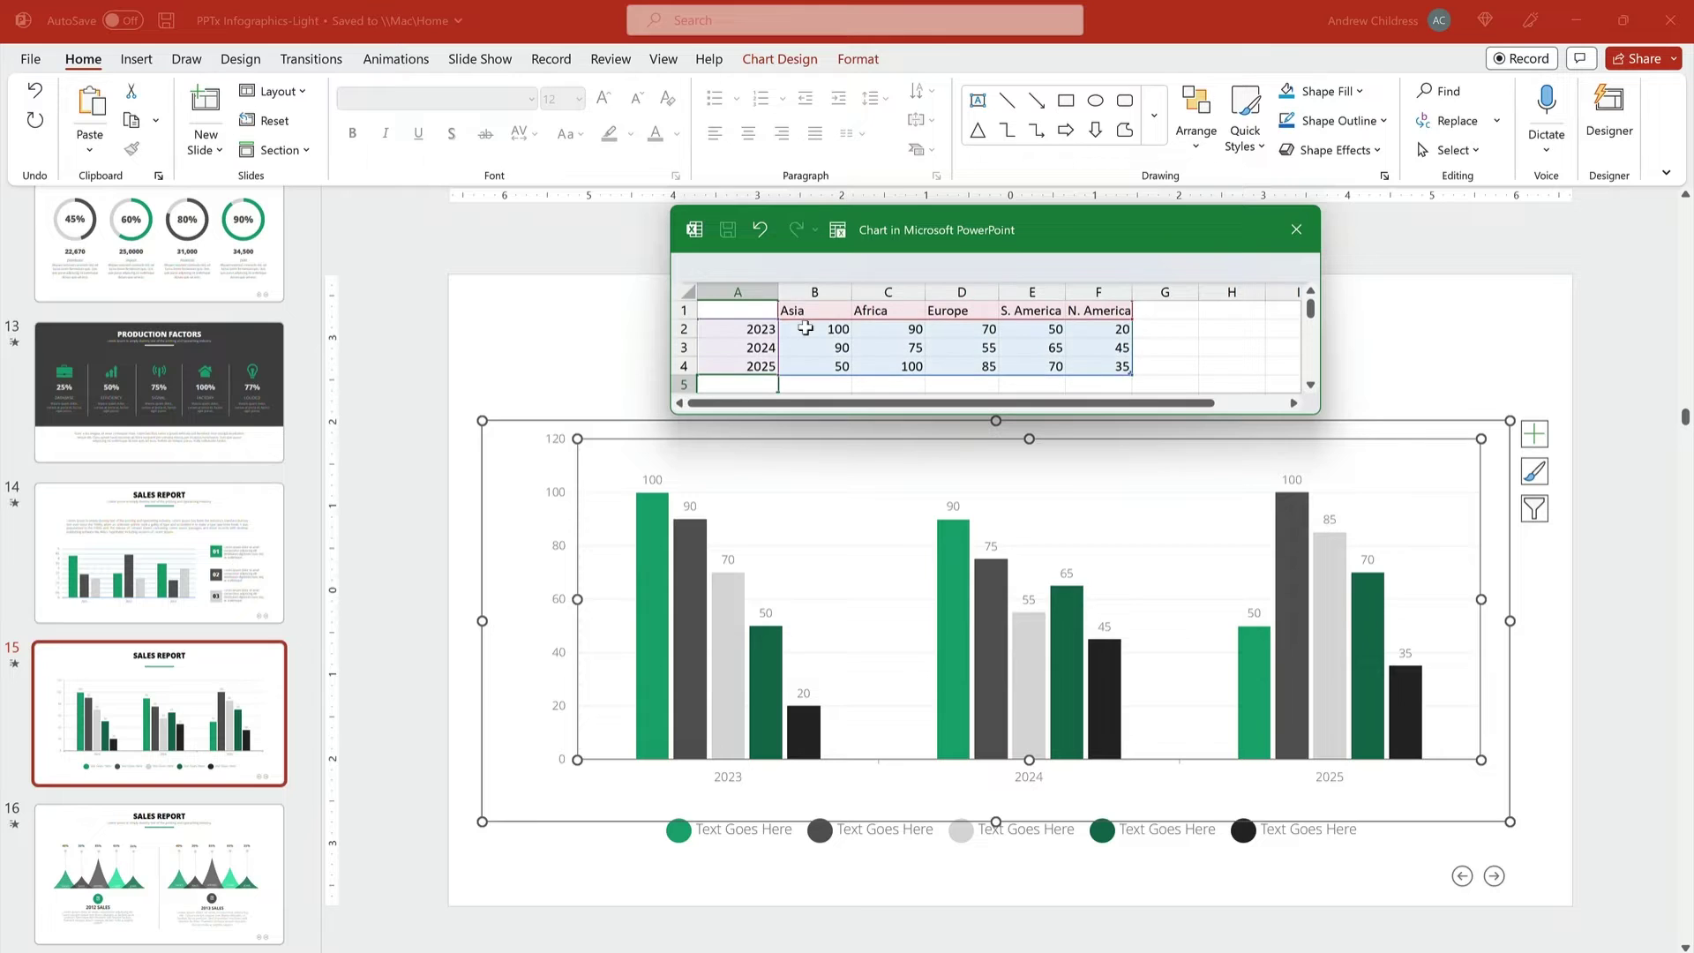
Enter Asia values 87, 91 and 90 for 2023–2025.
{"action": "left_click", "coordinate": [798, 328]}
{"action": "type", "text": "87"}
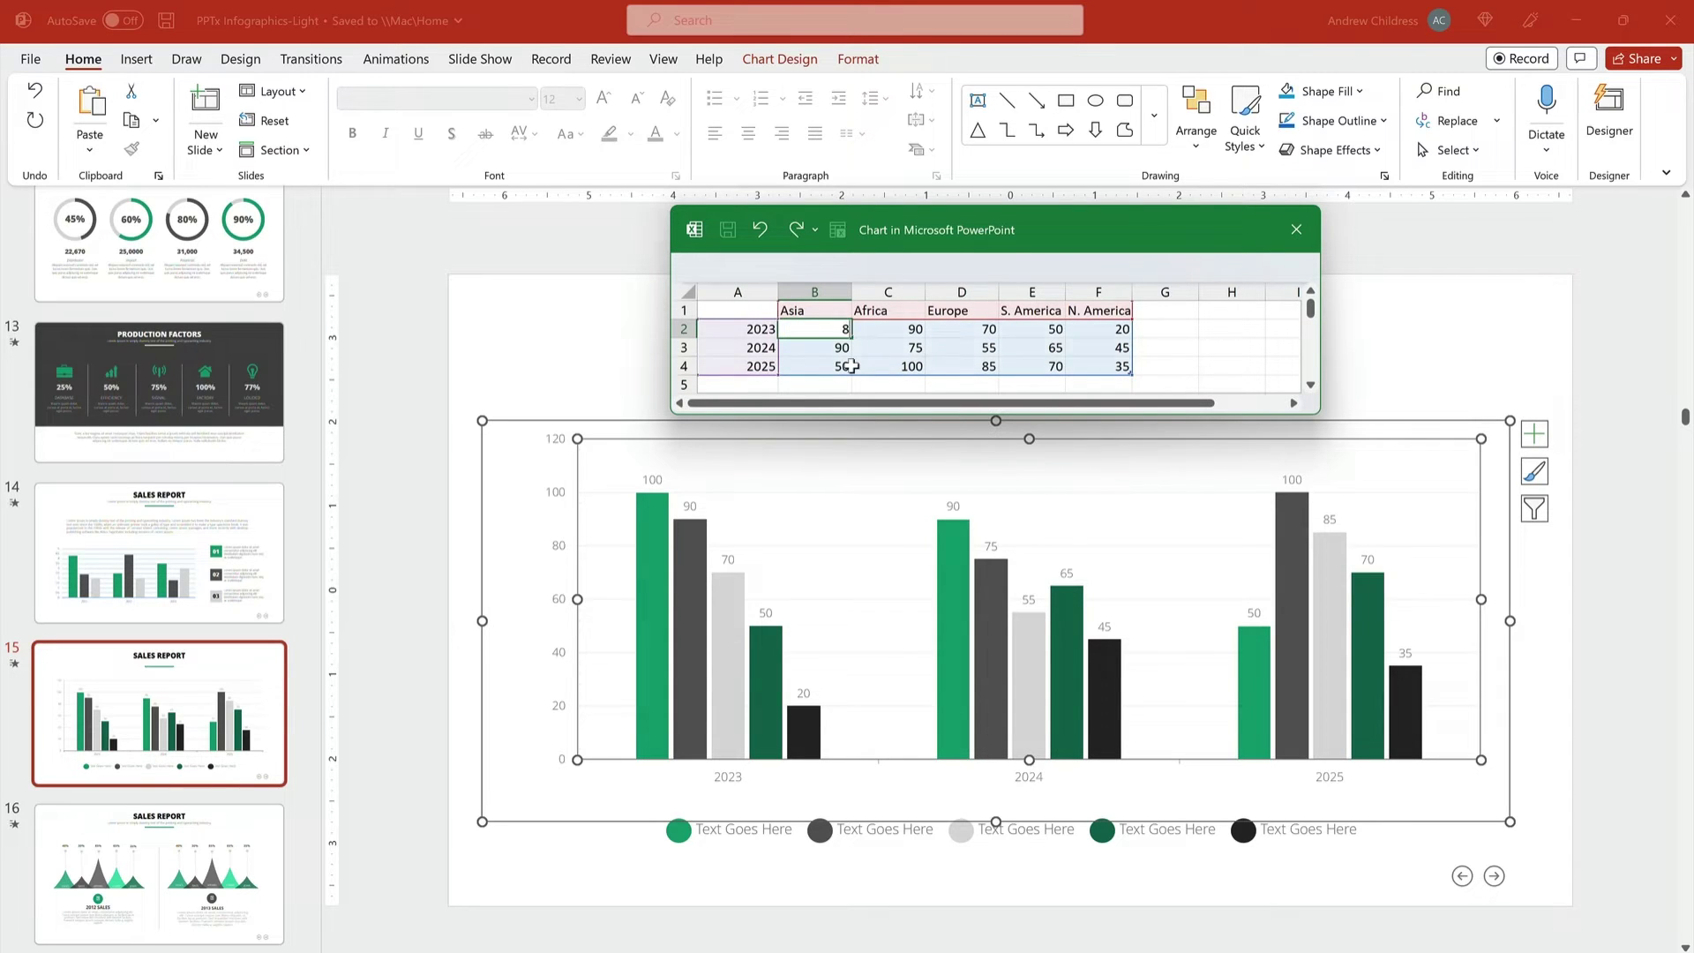
{"action": "key", "text": "Return"}
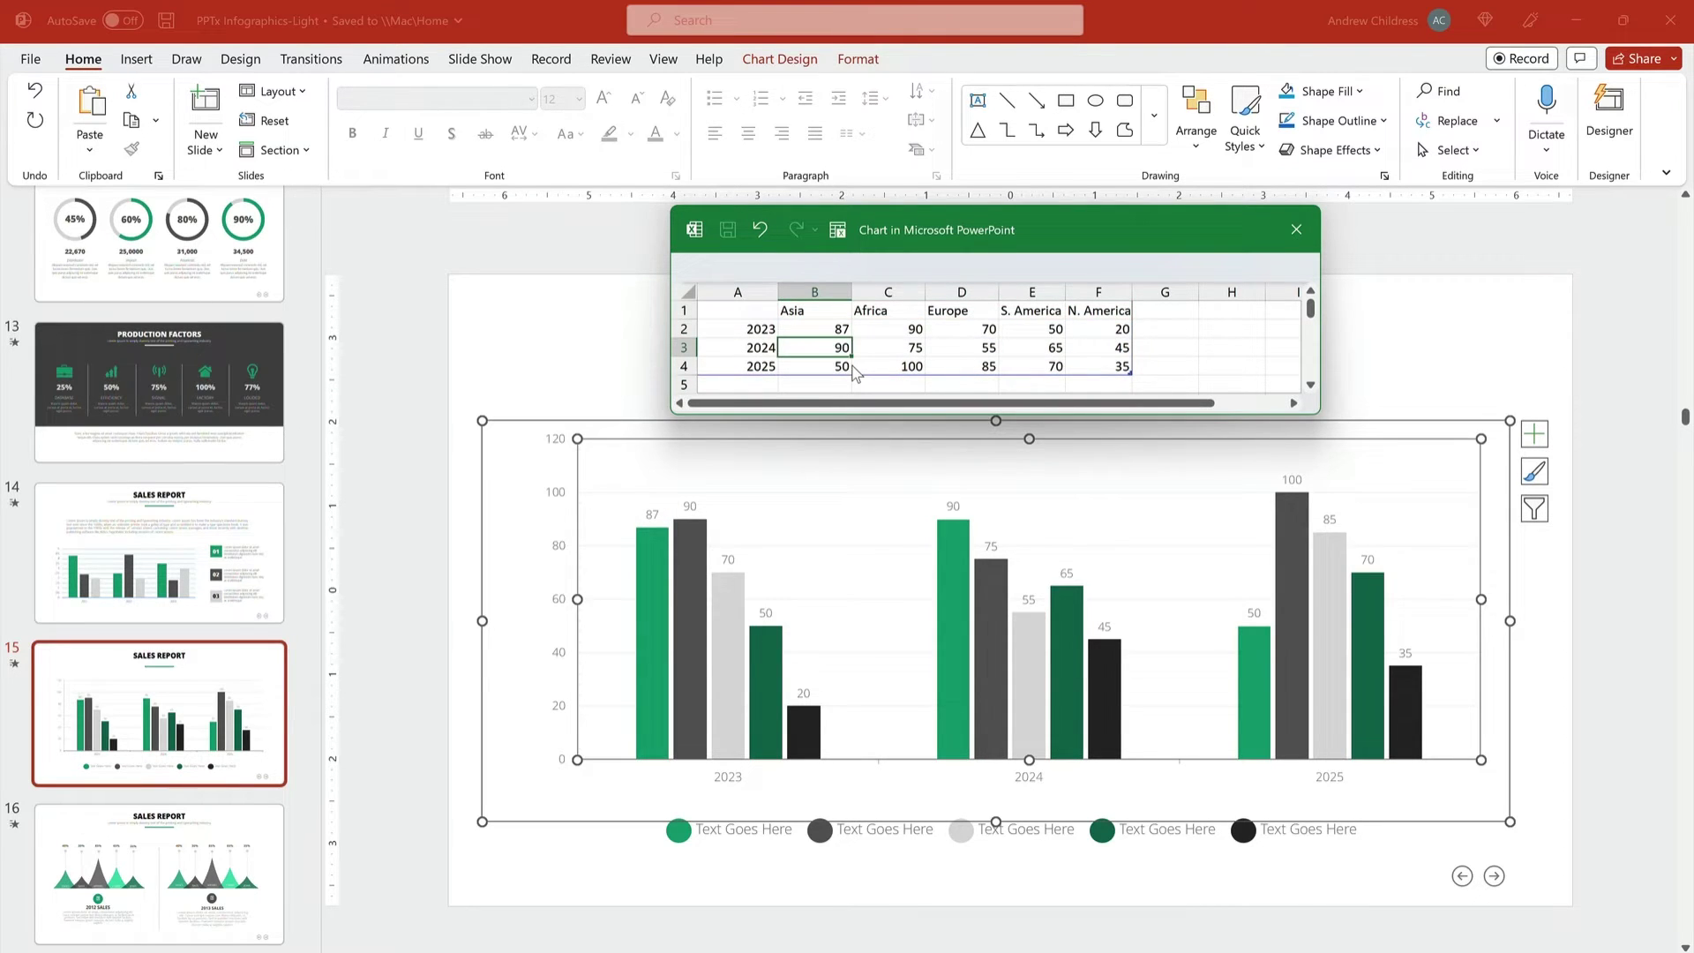
{"action": "type", "text": "91"}
{"action": "key", "text": "Return"}
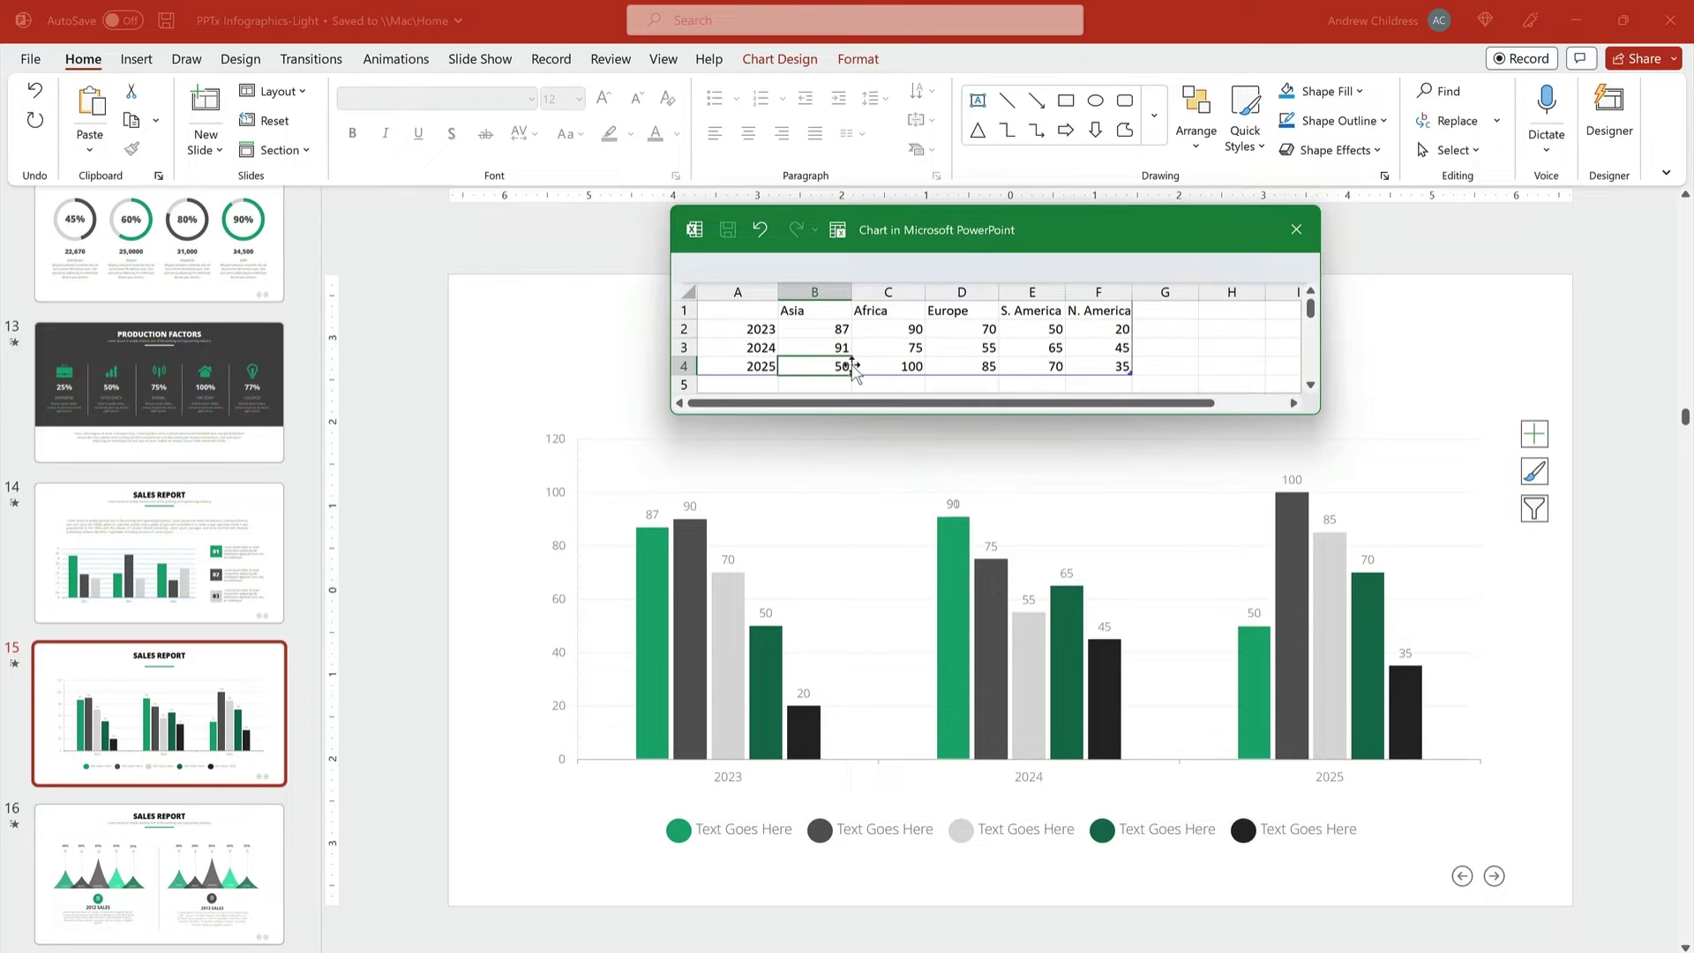
{"action": "type", "text": "90"}
{"action": "key", "text": "Tab"}
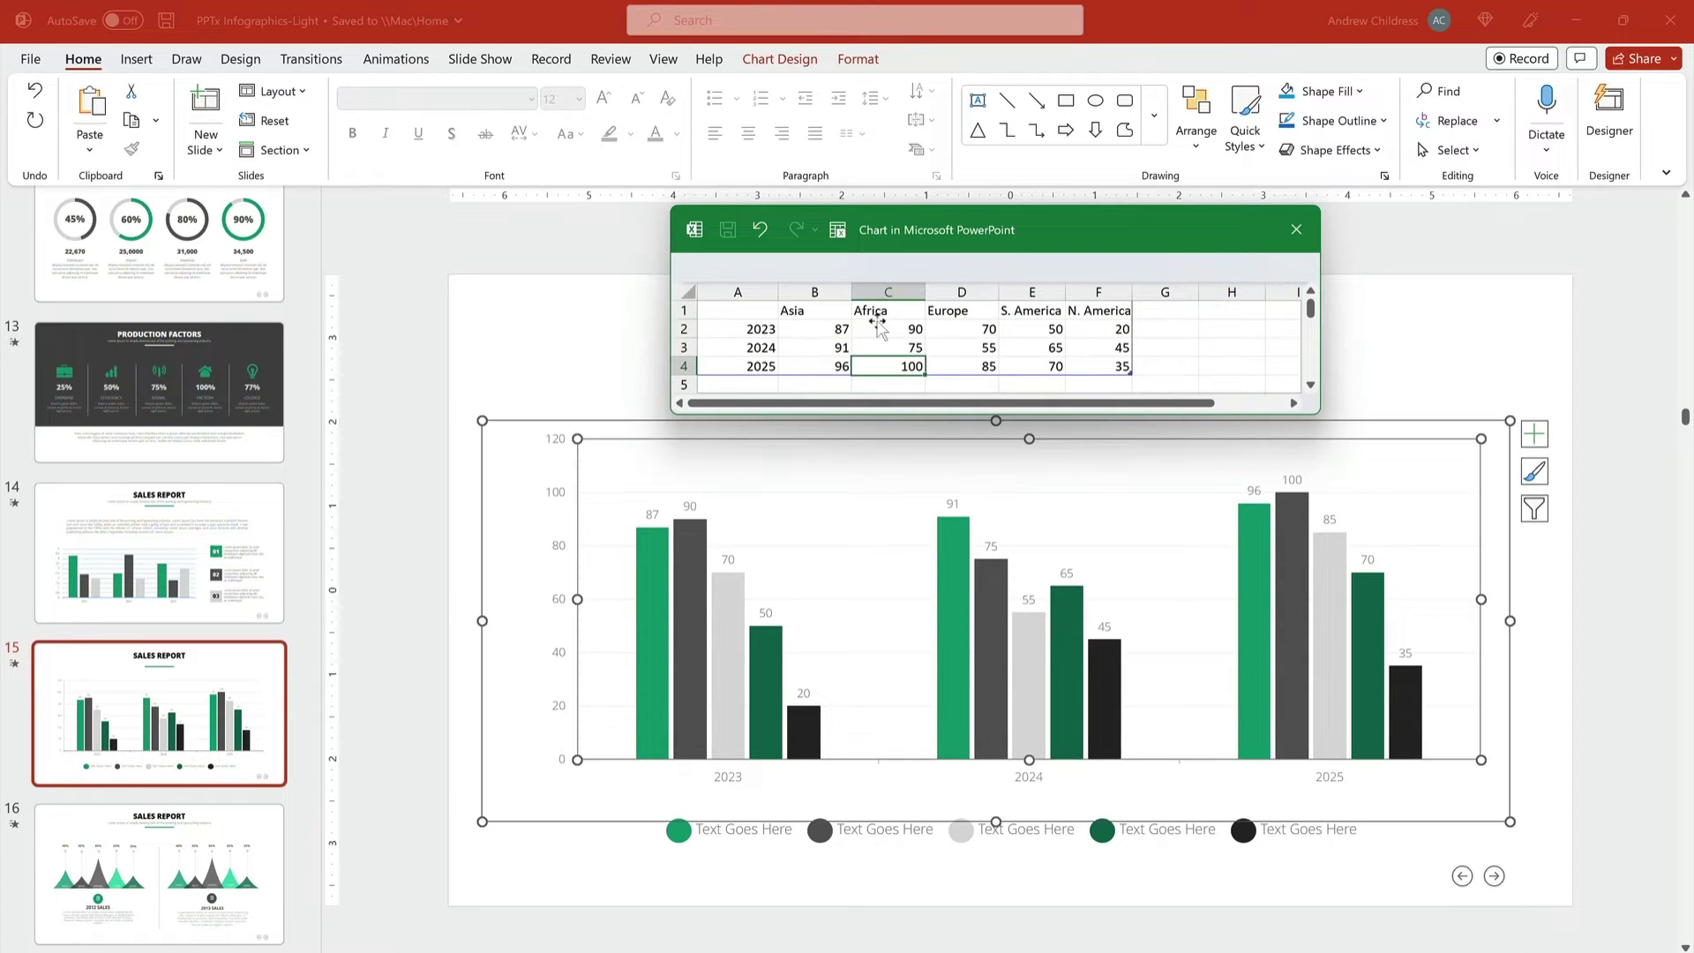
Enter Africa values 82, 93 and 97 for 2023–2025.
{"action": "left_click", "coordinate": [902, 332]}
{"action": "type", "text": "8"}
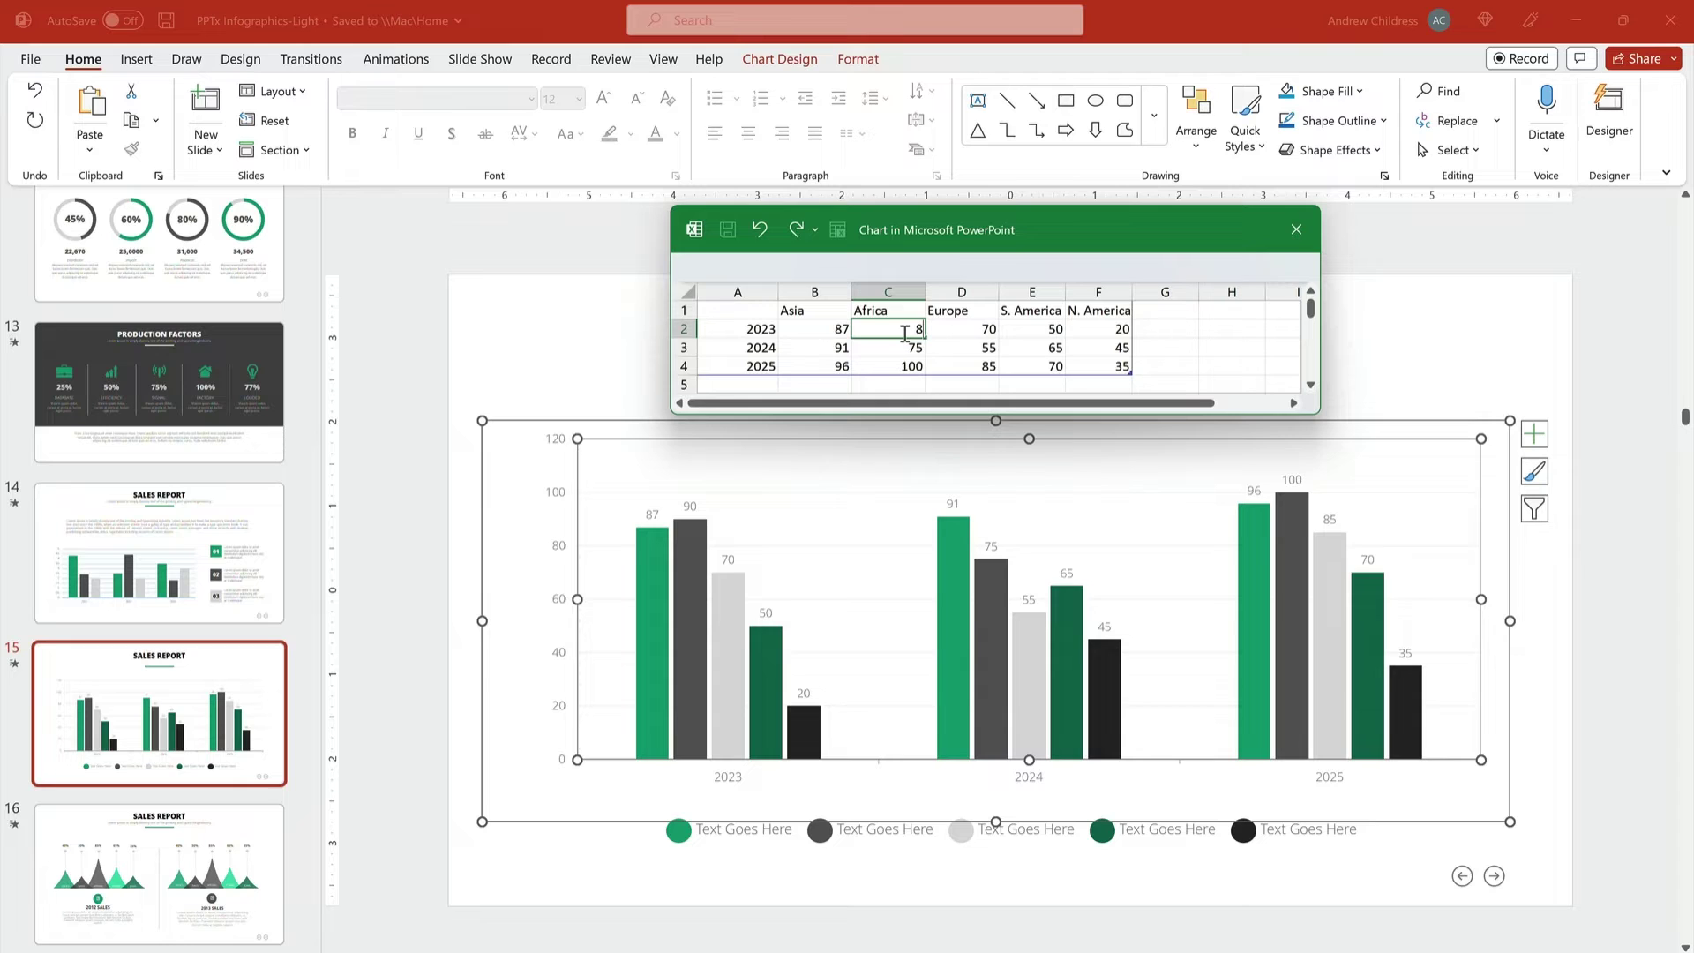
{"action": "type", "text": "2"}
{"action": "key", "text": "Return"}
{"action": "type", "text": "93"}
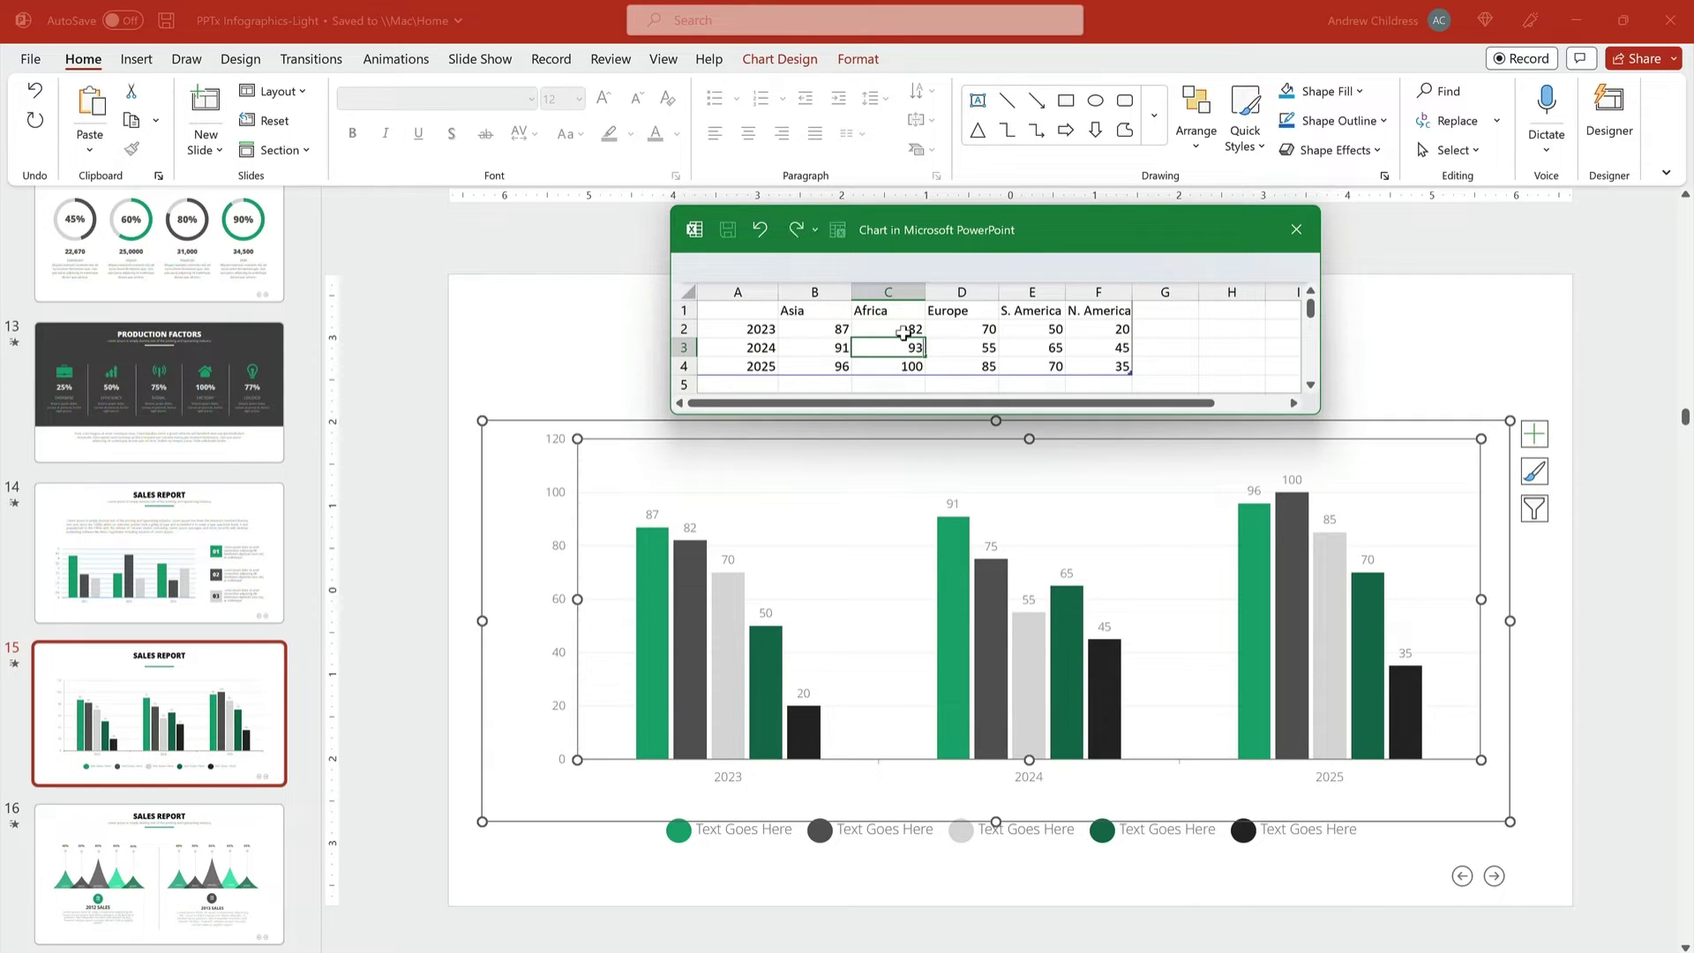
{"action": "key", "text": "Return"}
{"action": "type", "text": "97"}
{"action": "key", "text": "Return"}
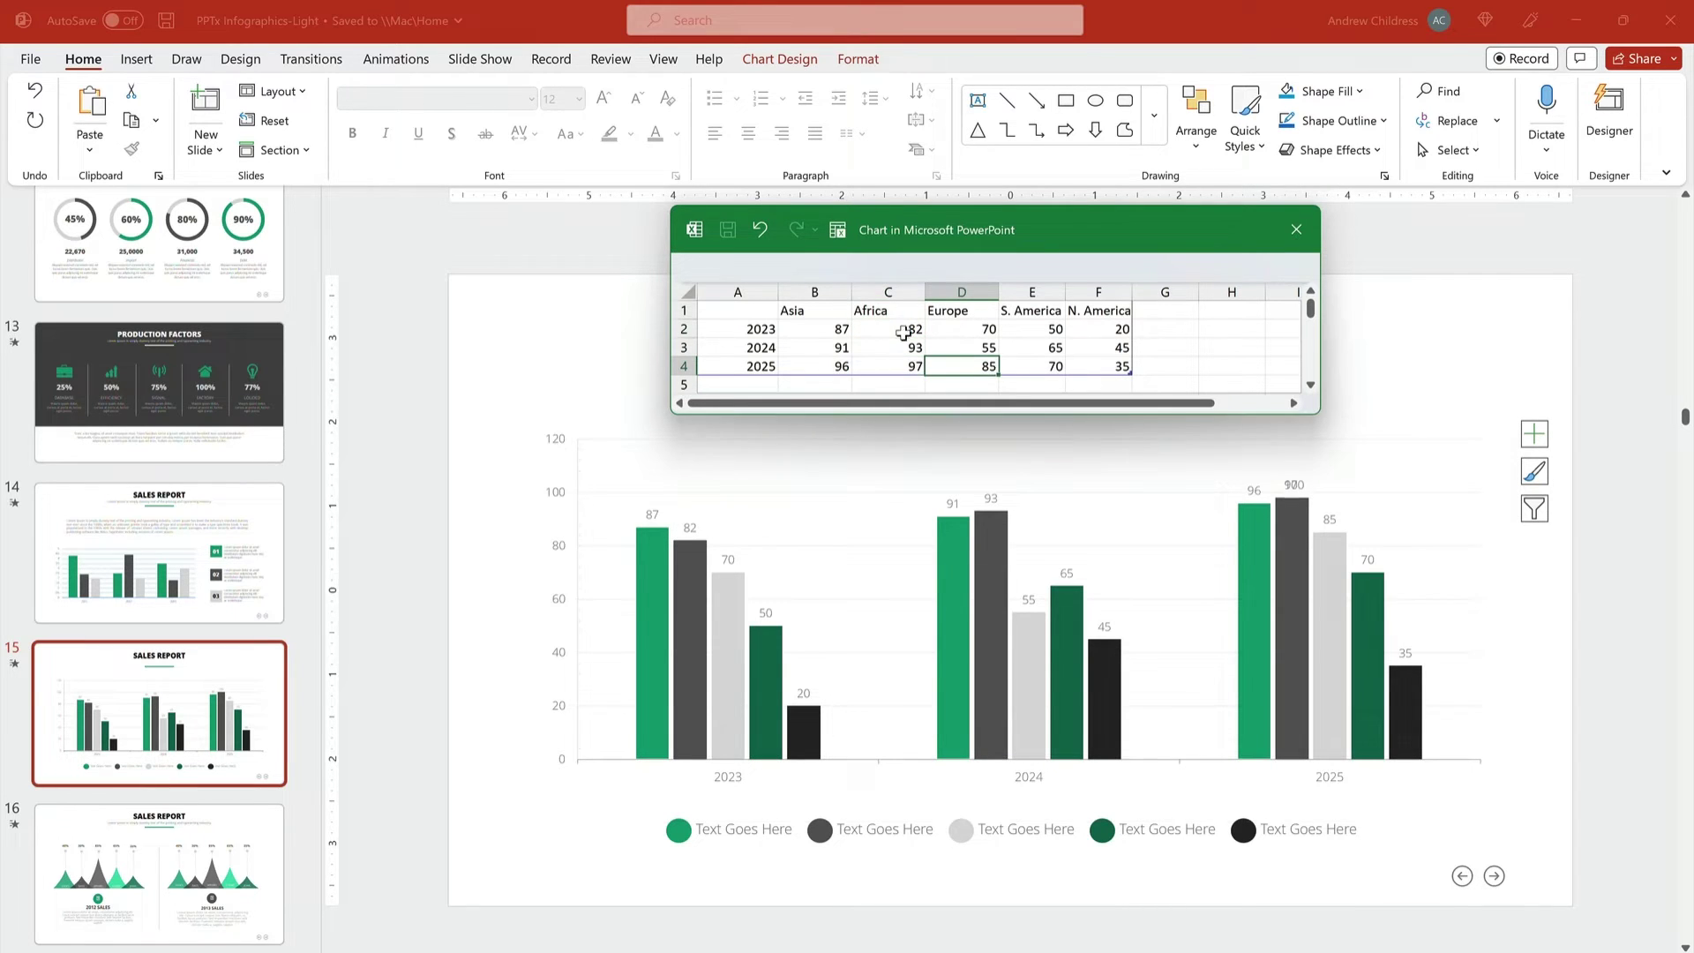
{"action": "left_click", "coordinate": [958, 329]}
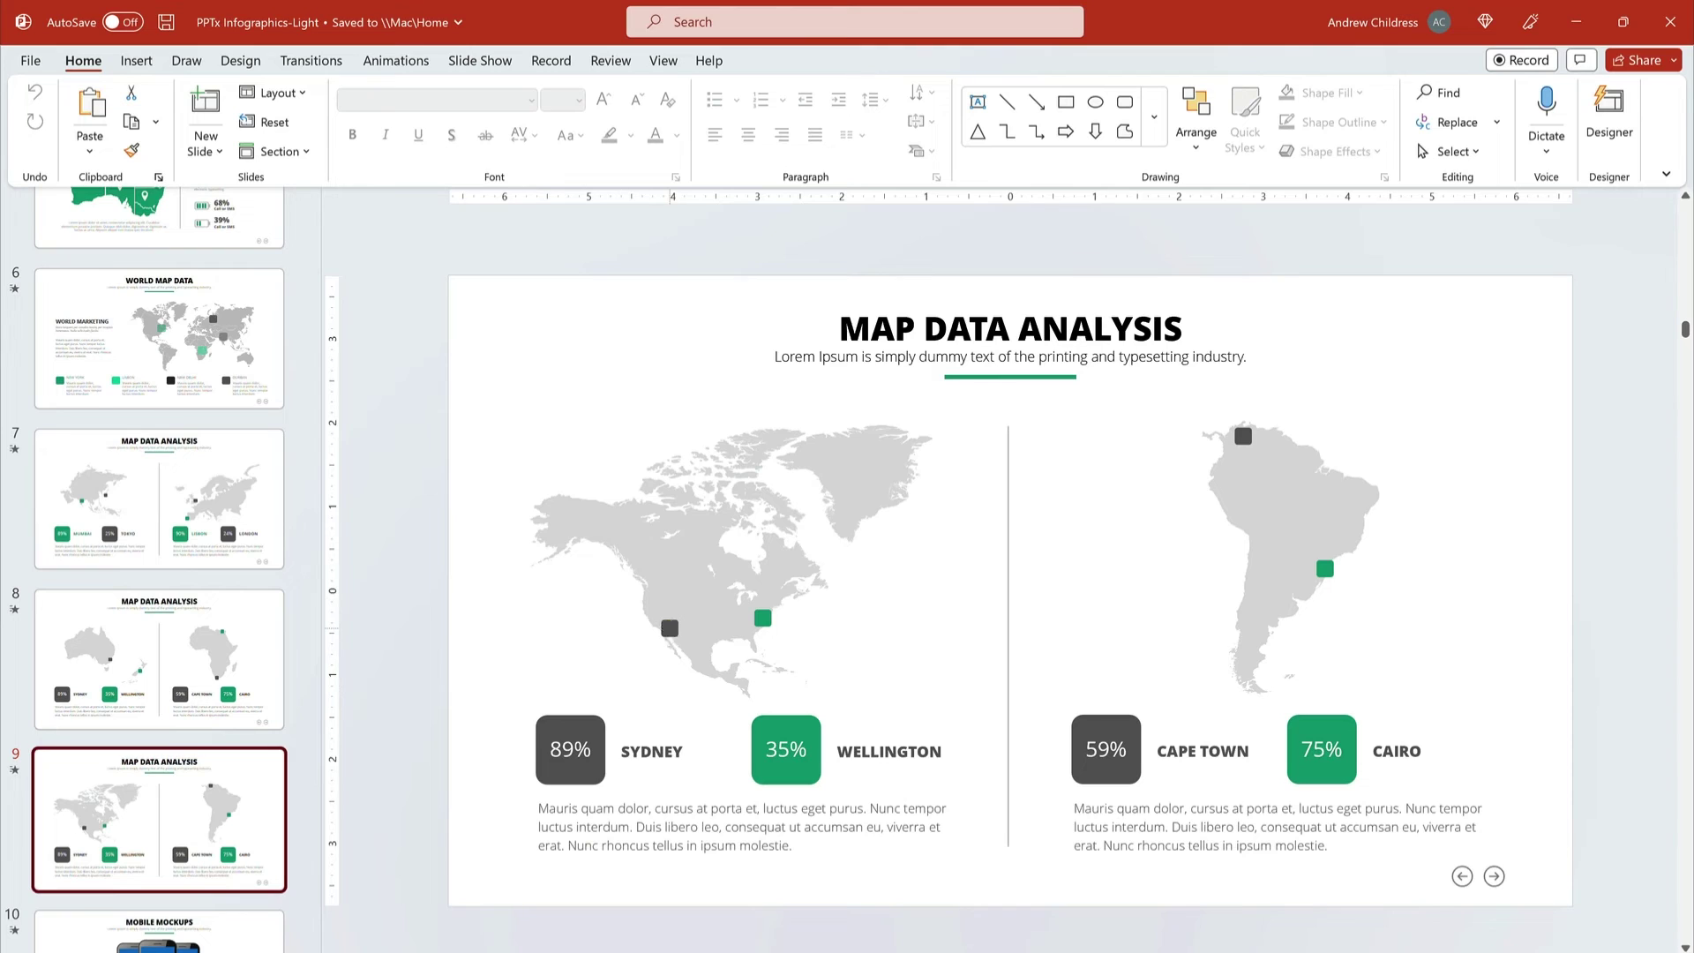
Move the dark North America marker near Chicago and relabel SYDNEY/WELLINGTON as Chicago/Boston.
{"action": "left_click", "coordinate": [668, 625]}
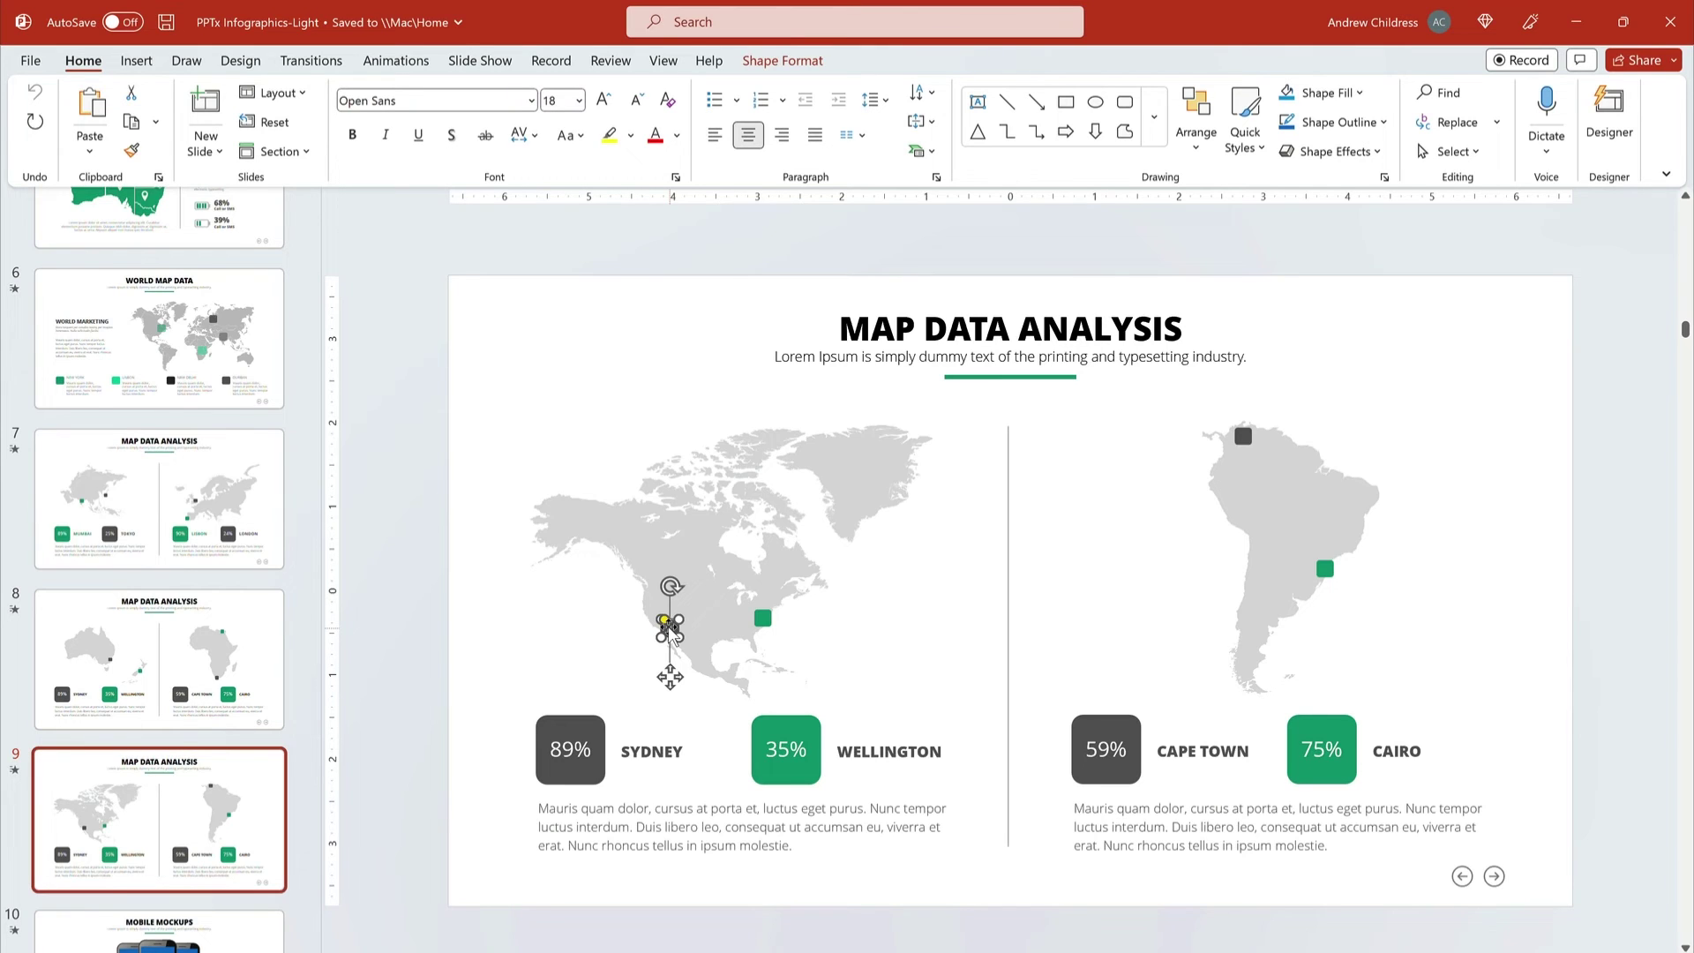
{"action": "mouse_move", "coordinate": [671, 629]}
{"action": "left_mouse_down"}
{"action": "mouse_move", "coordinate": [732, 605]}
{"action": "mouse_move", "coordinate": [780, 614]}
{"action": "left_mouse_up"}
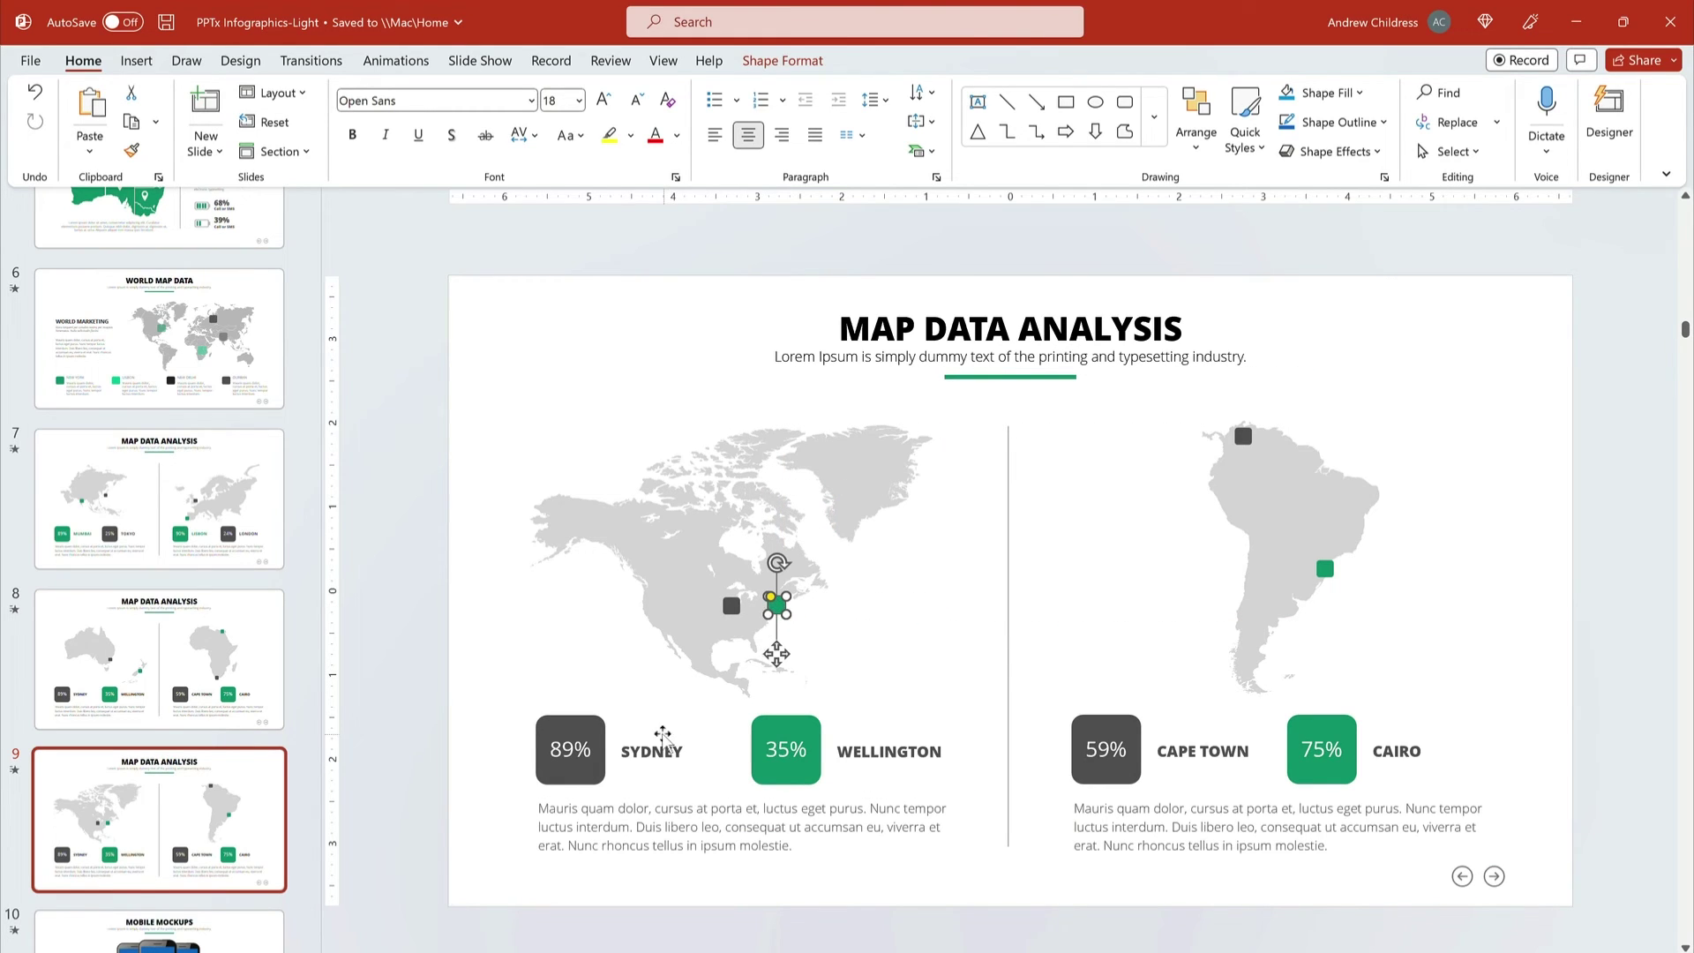
{"action": "double_click", "coordinate": [665, 752]}
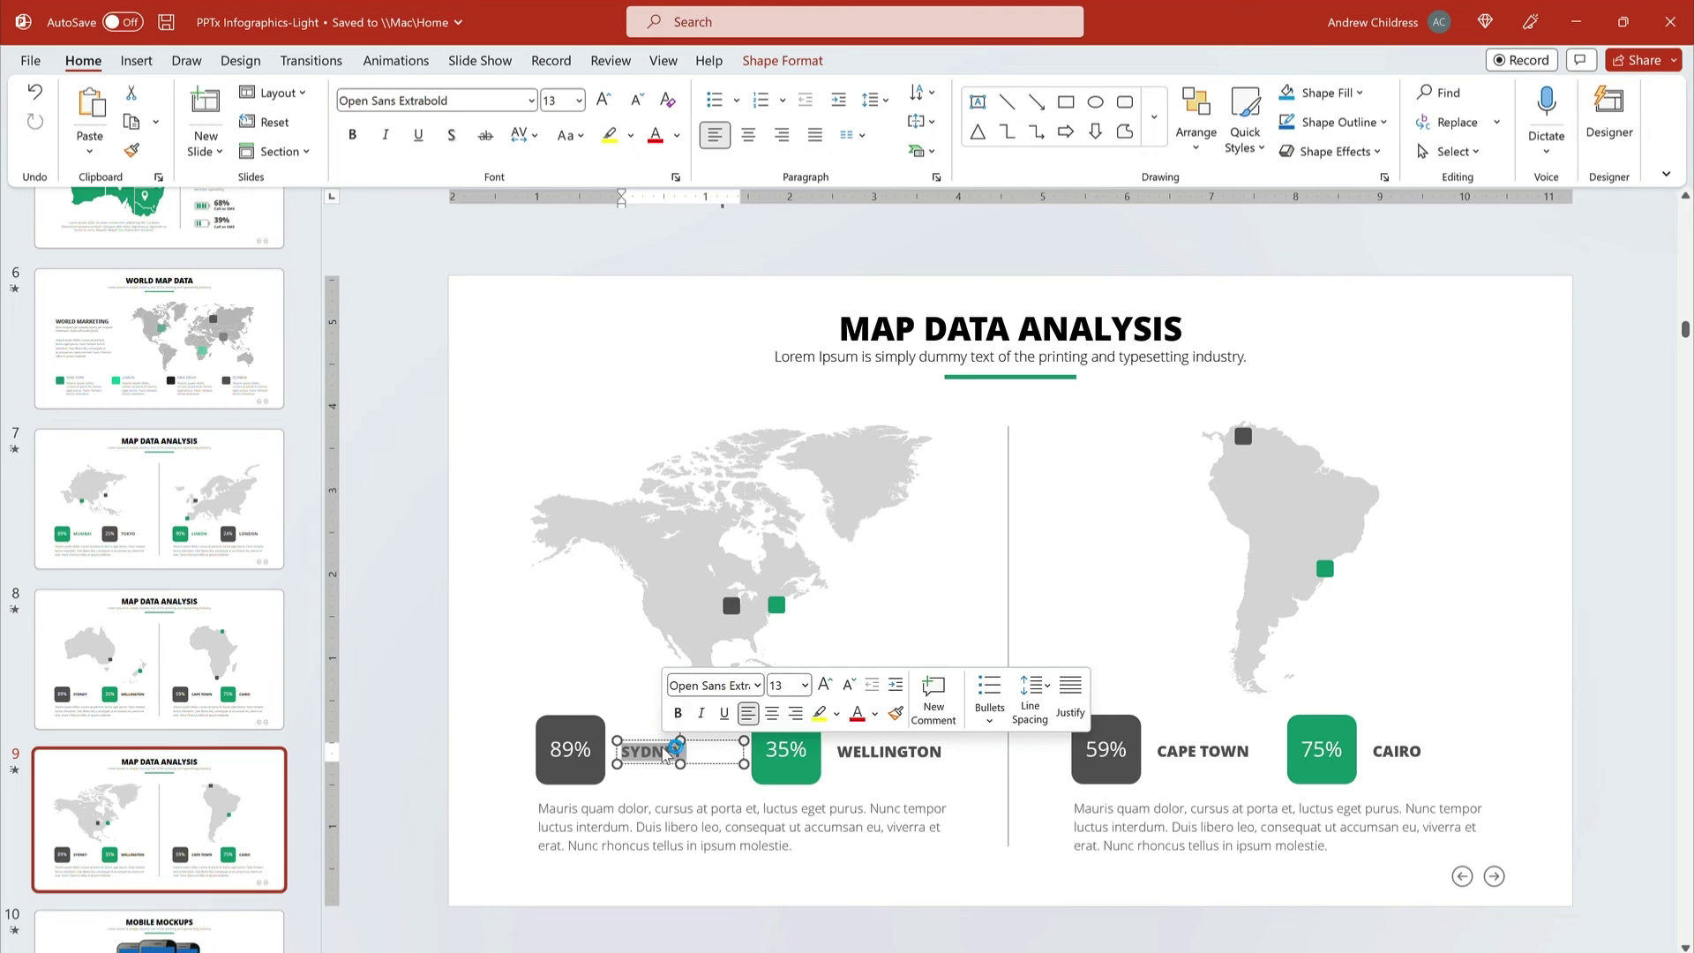
{"action": "type", "text": "Chicago"}
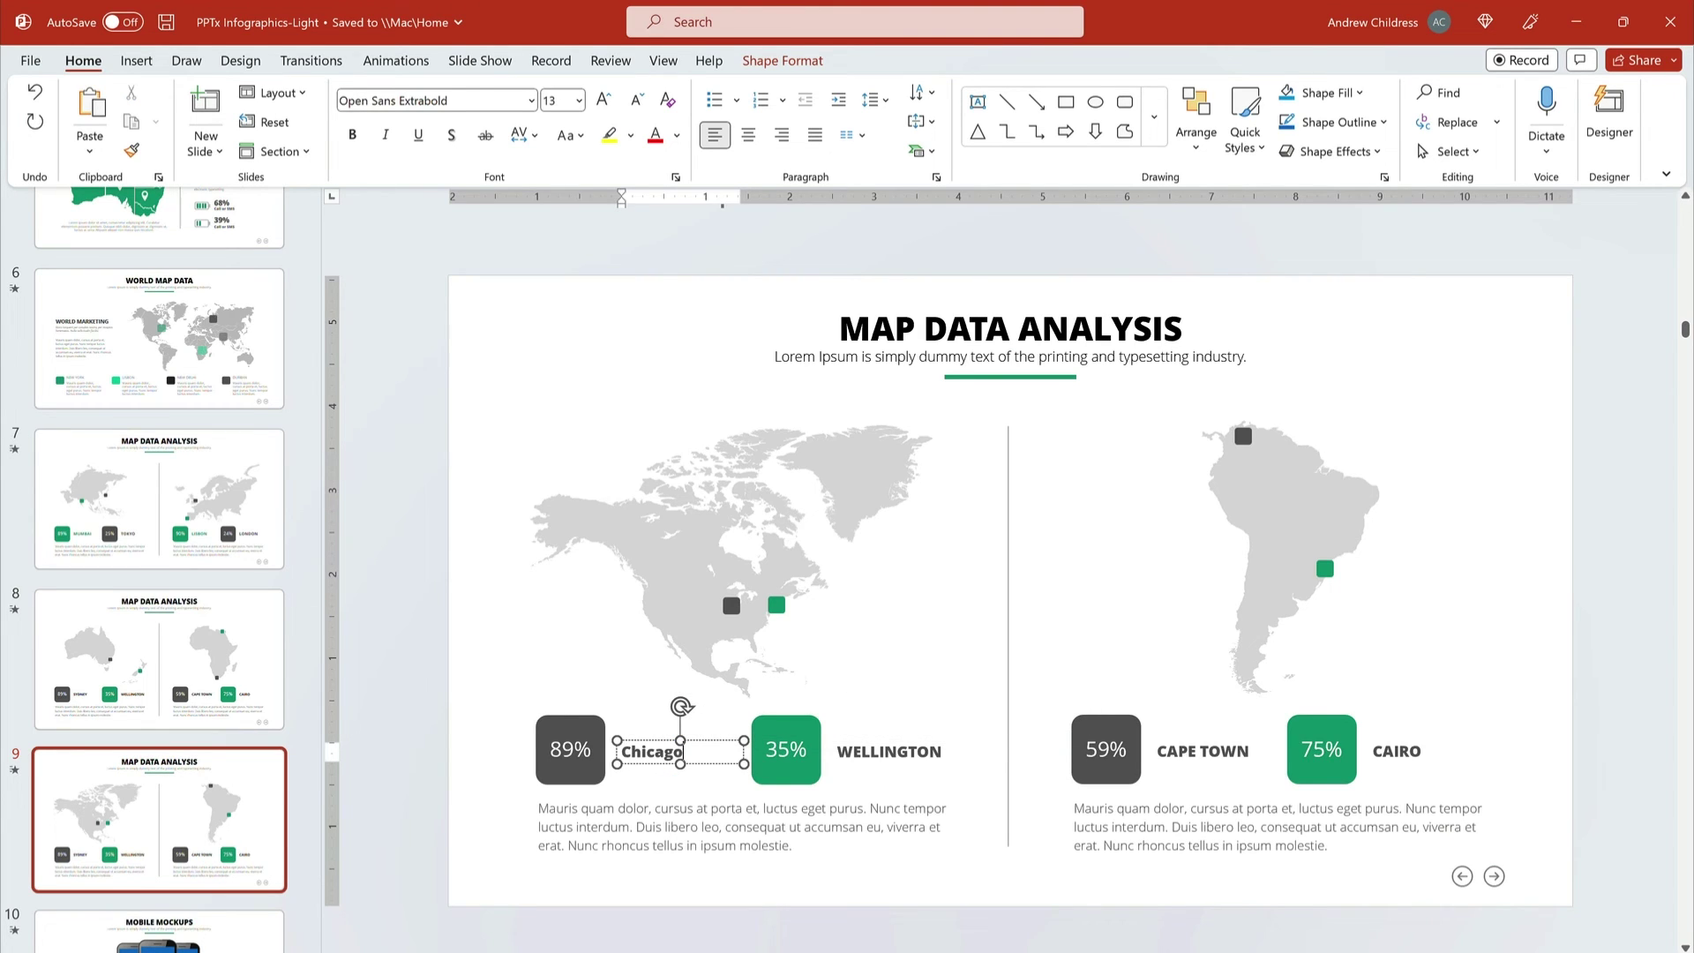
{"action": "double_click", "coordinate": [886, 752]}
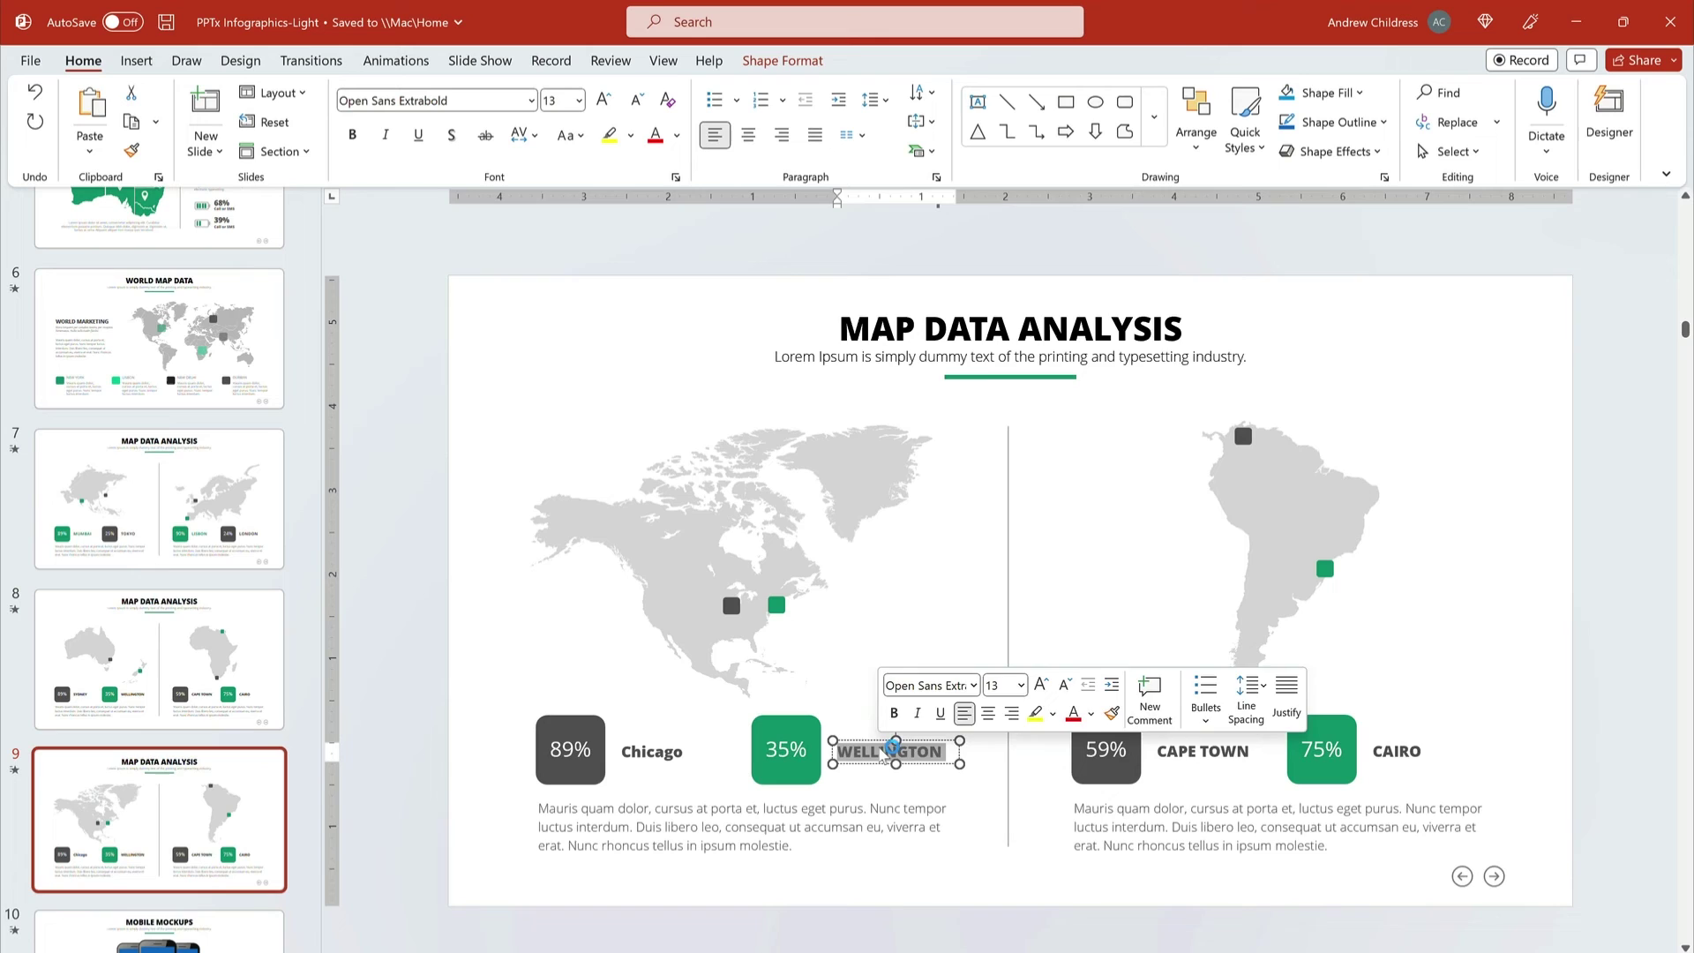
{"action": "type", "text": "Boston"}
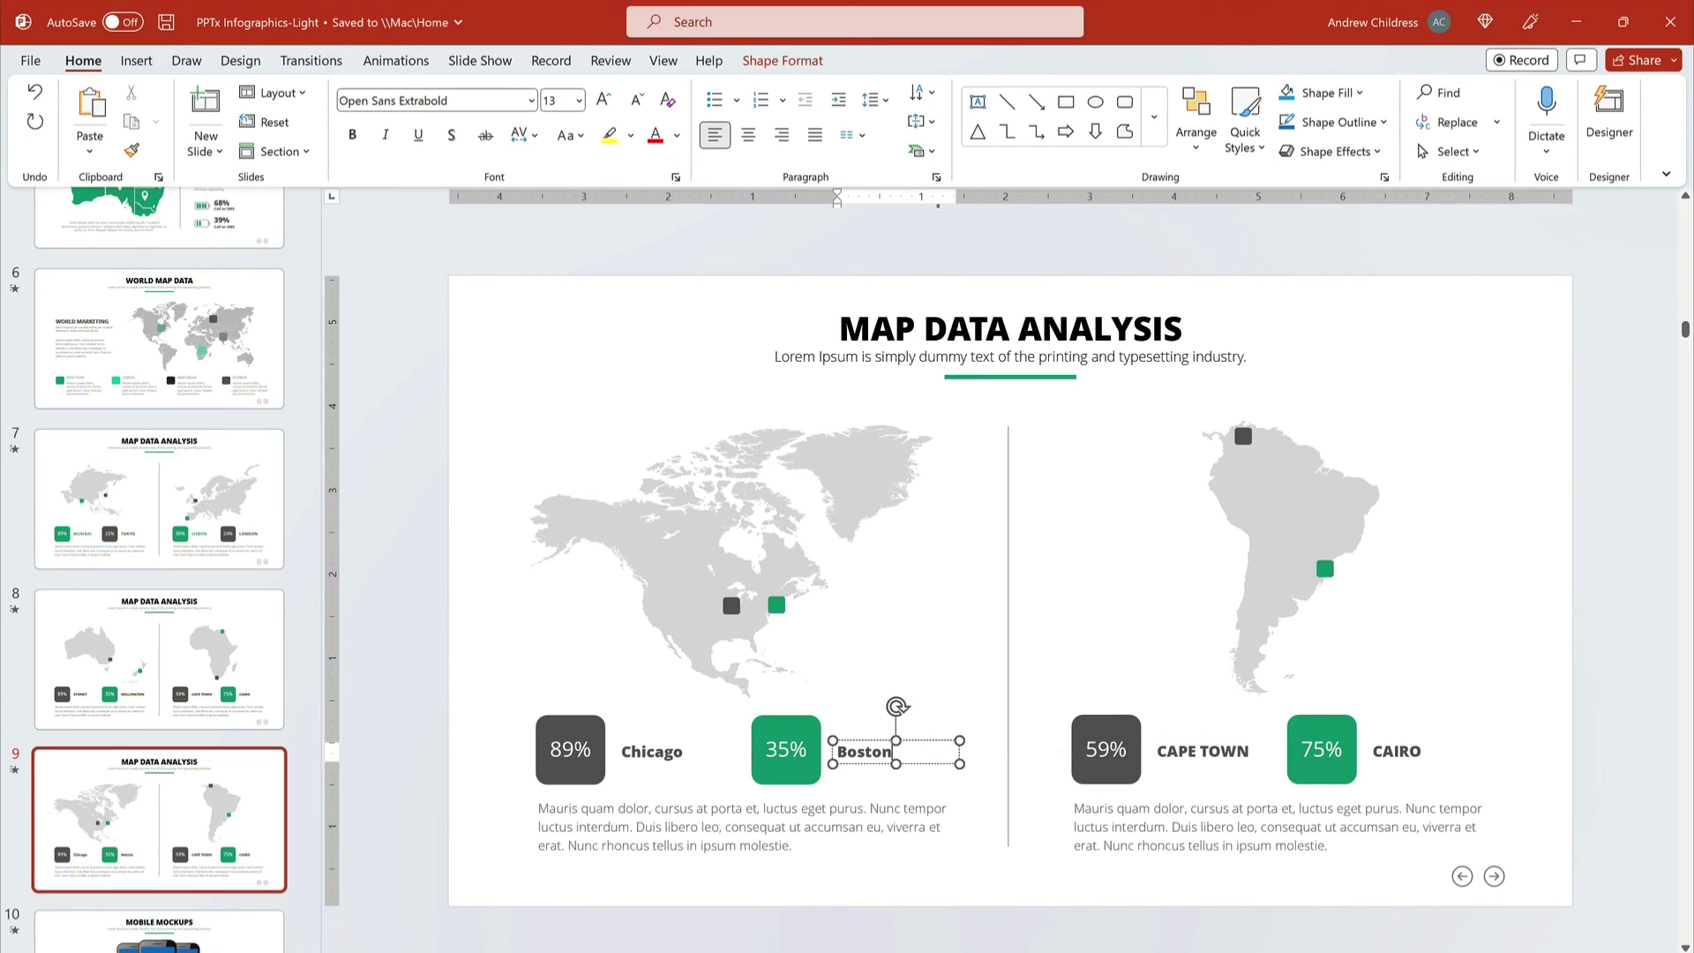
{"action": "left_click", "coordinate": [929, 734]}
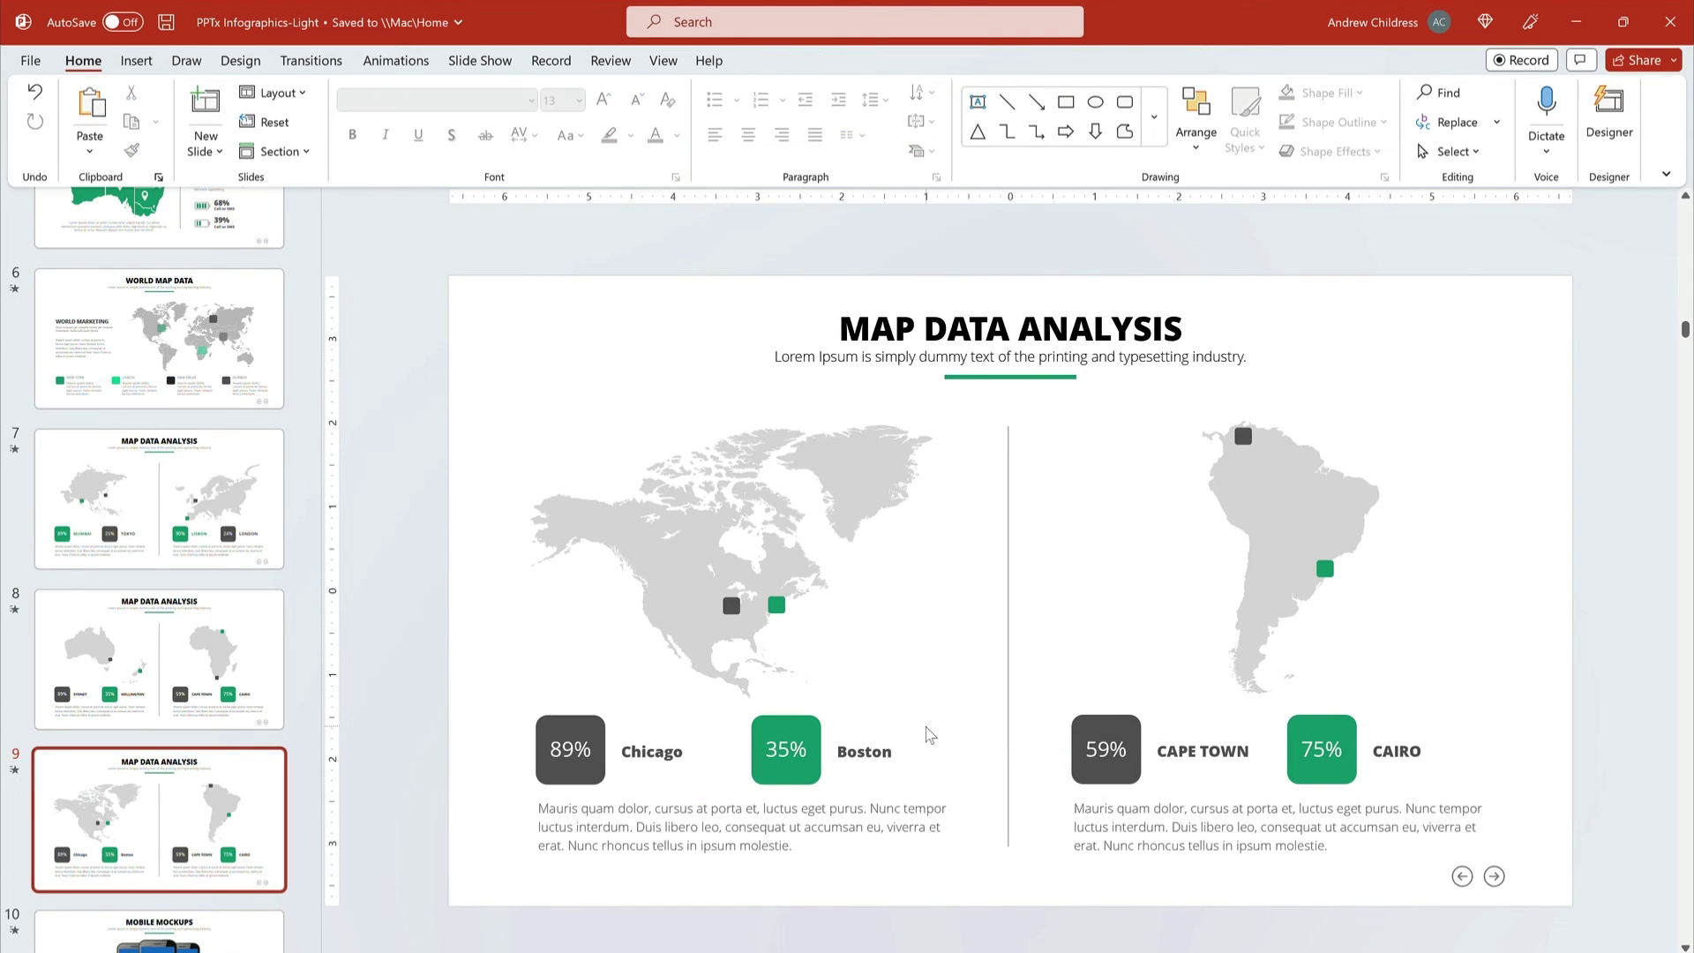